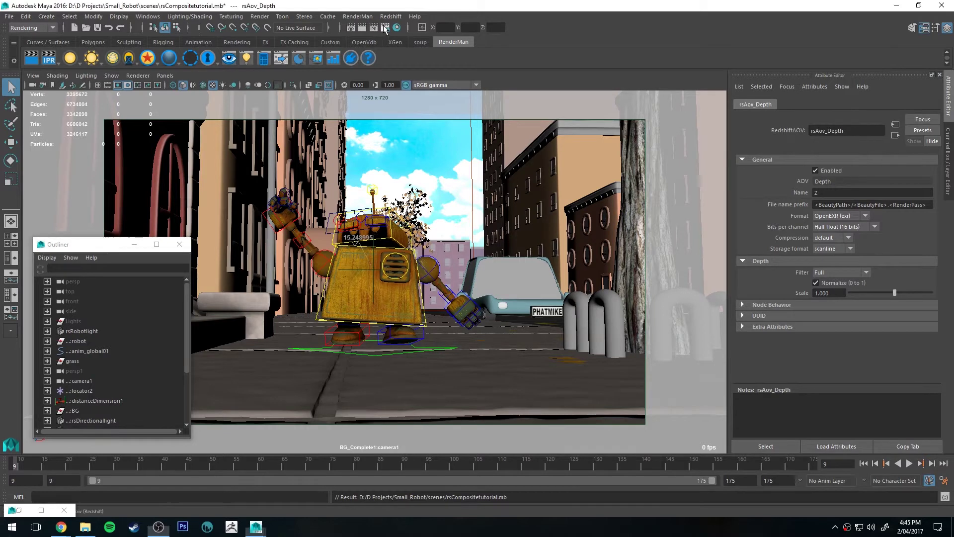
In Redshift Render Settings, replace the old Depth AOV with a fresh Depth AOV named Z
click(383, 27)
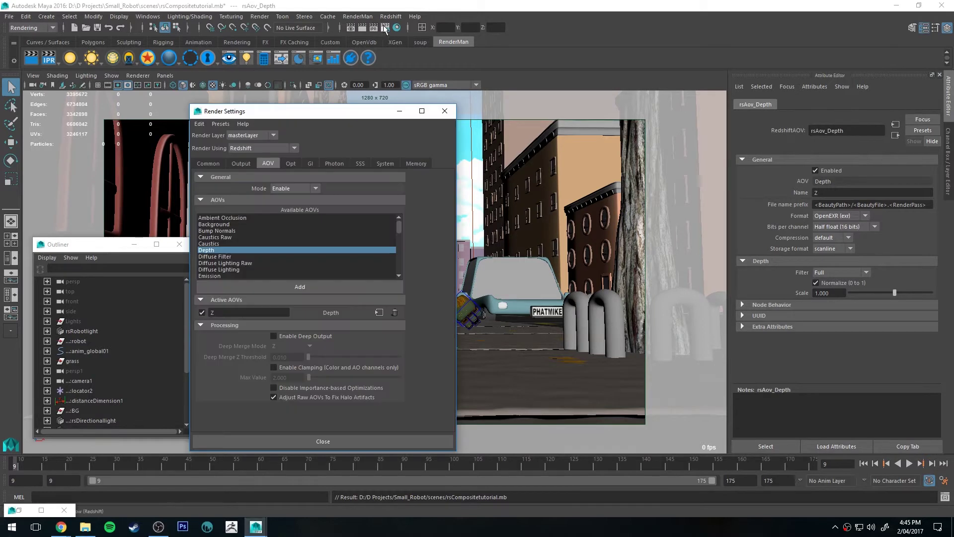
click(395, 310)
click(266, 237)
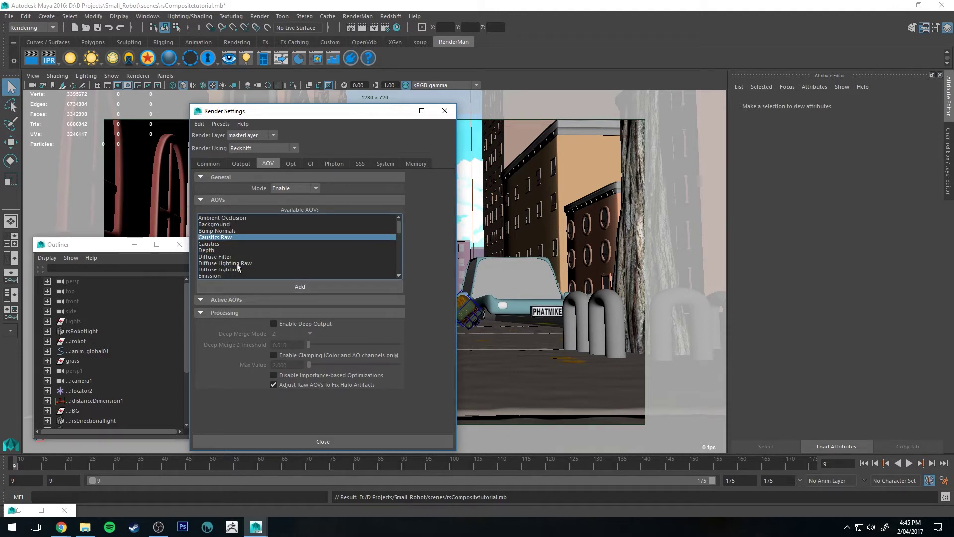
click(207, 250)
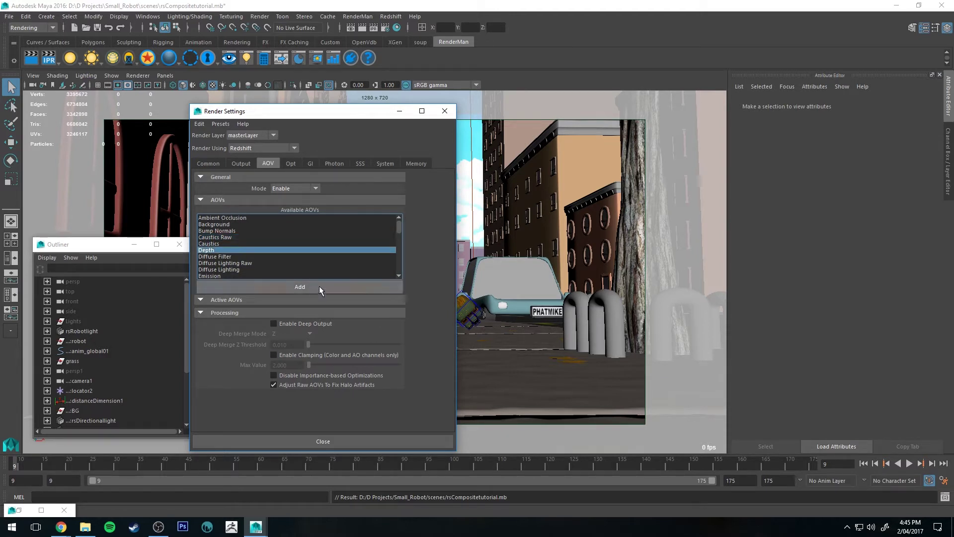
click(319, 288)
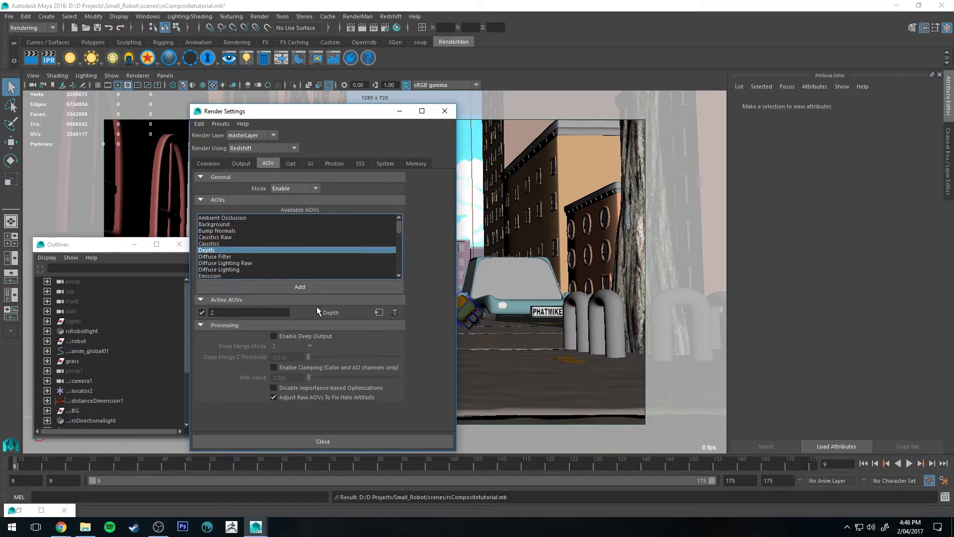
Turn on Normalize (0 to 1) for the Z Depth AOV, keeping Half float 16-bit
click(379, 312)
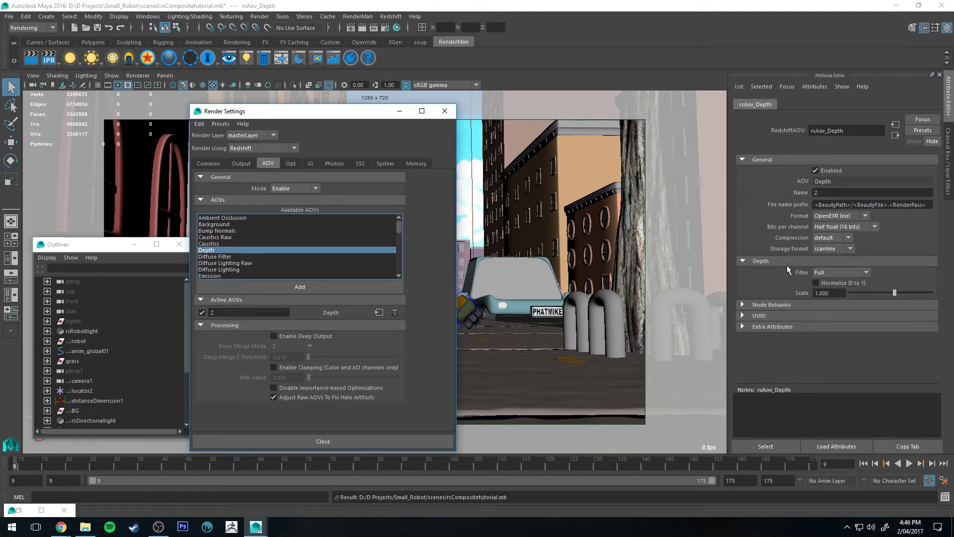
click(816, 283)
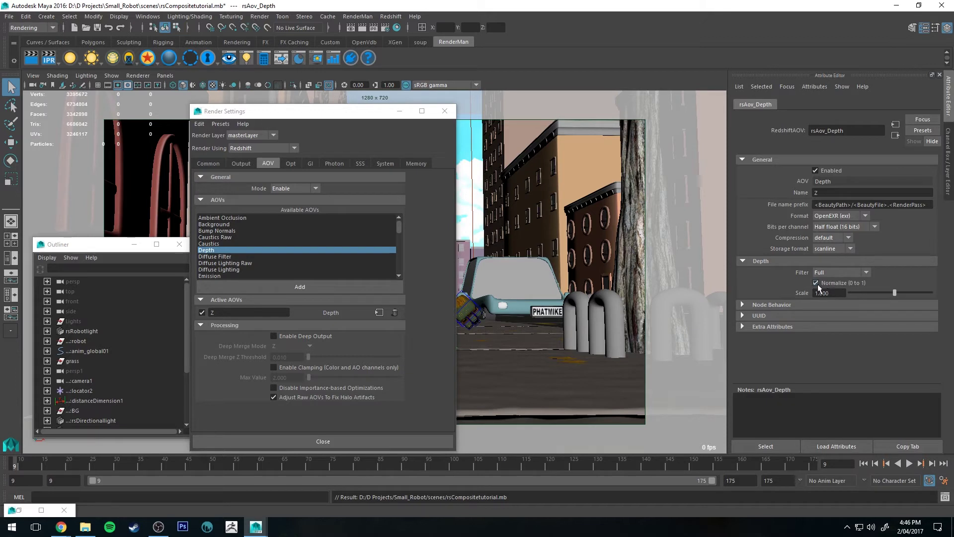
click(831, 228)
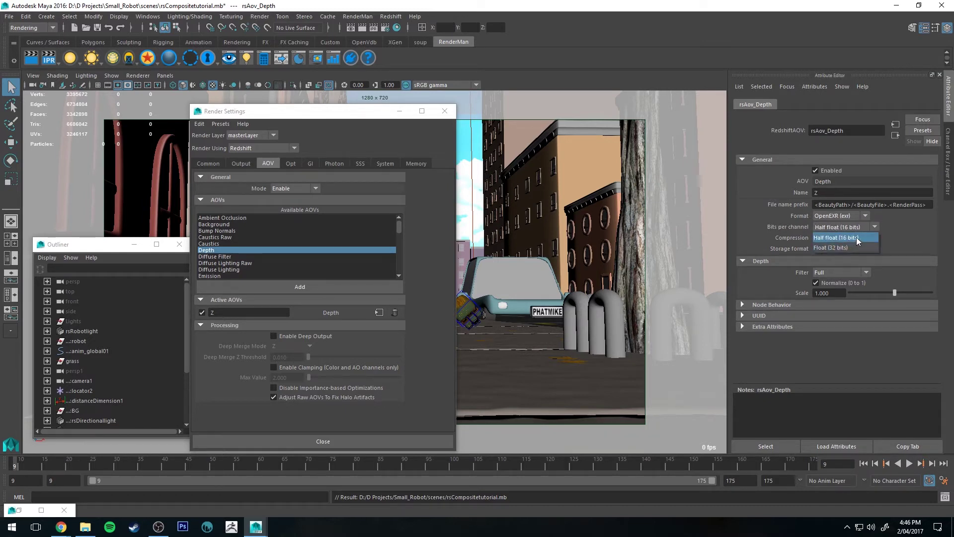
click(843, 234)
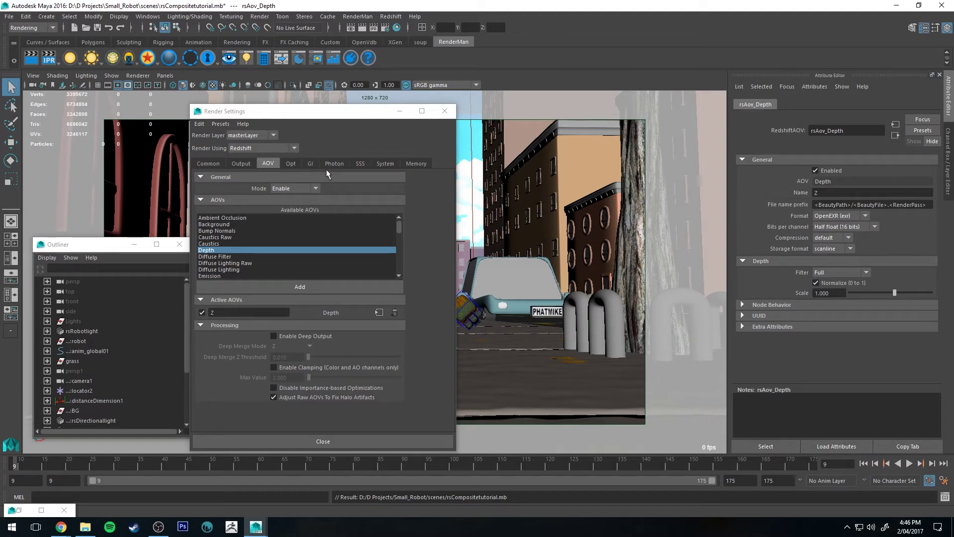
Review the Output and Common render settings, then close Render Settings
click(242, 163)
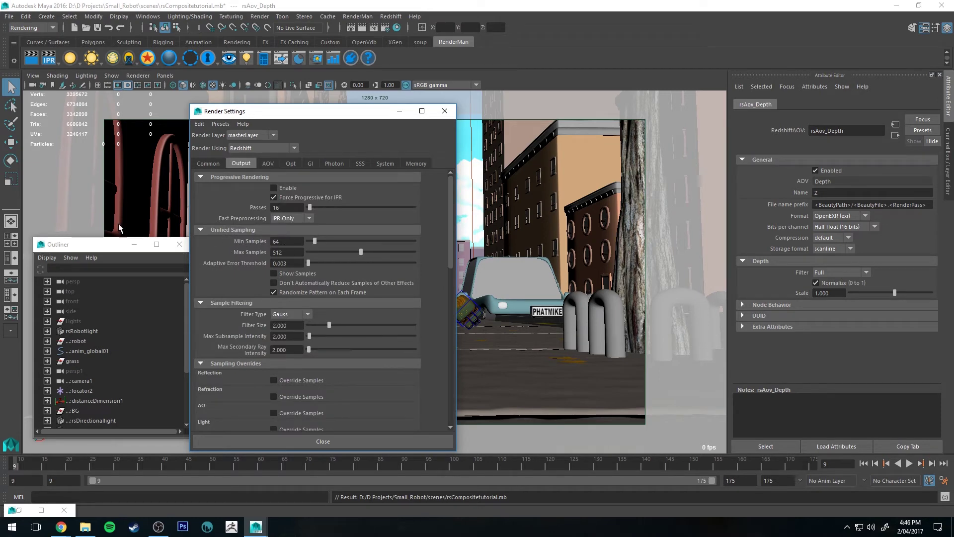
click(208, 164)
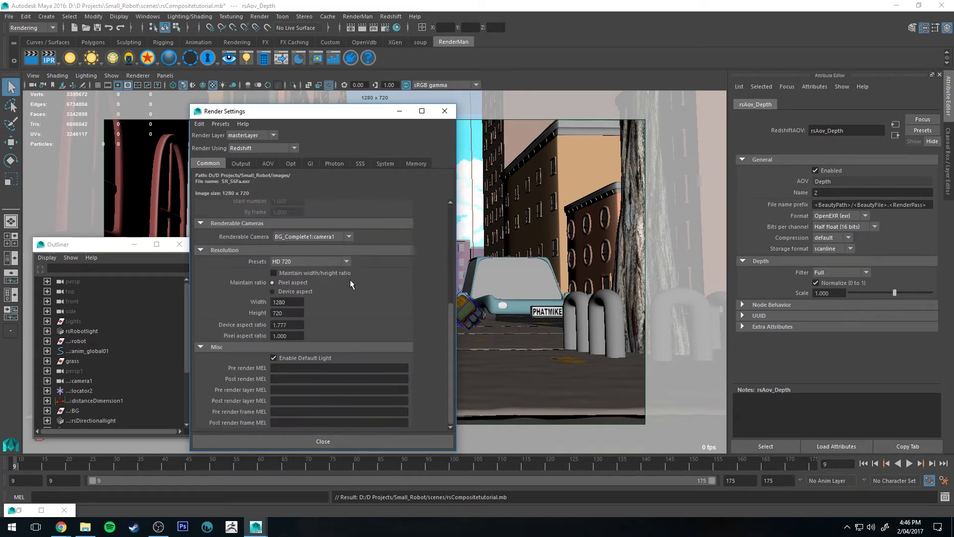
click(248, 164)
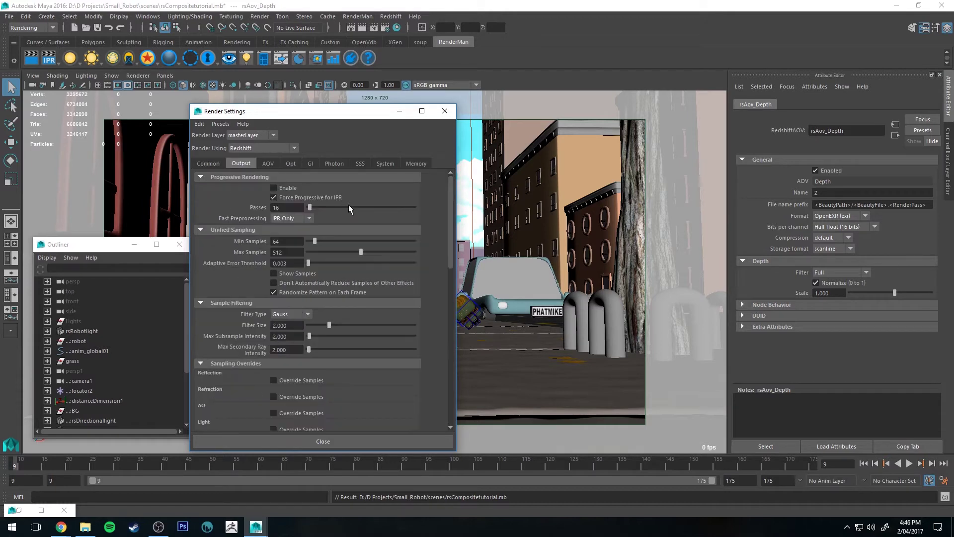
key(alt+F4)
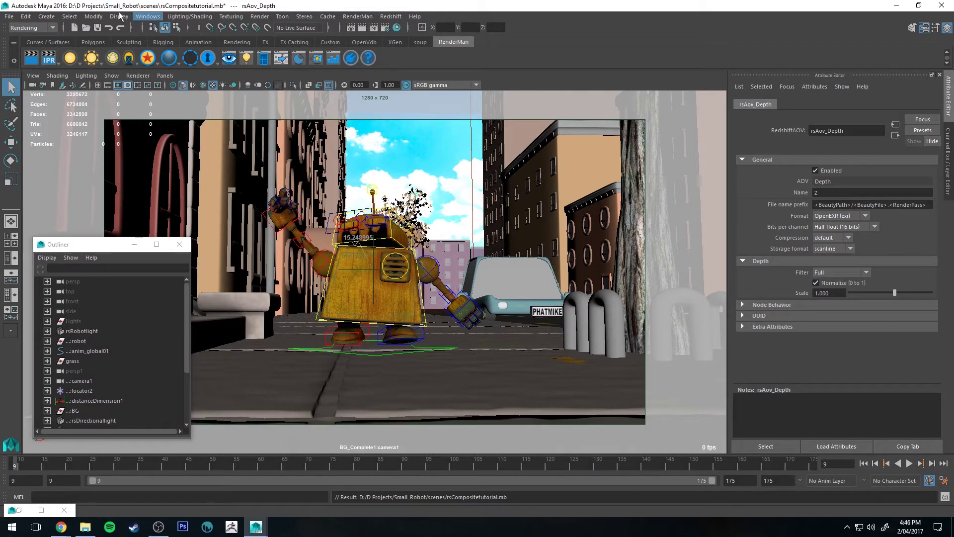
Render the current frame from the Rendering menu set with Redshift
click(37, 27)
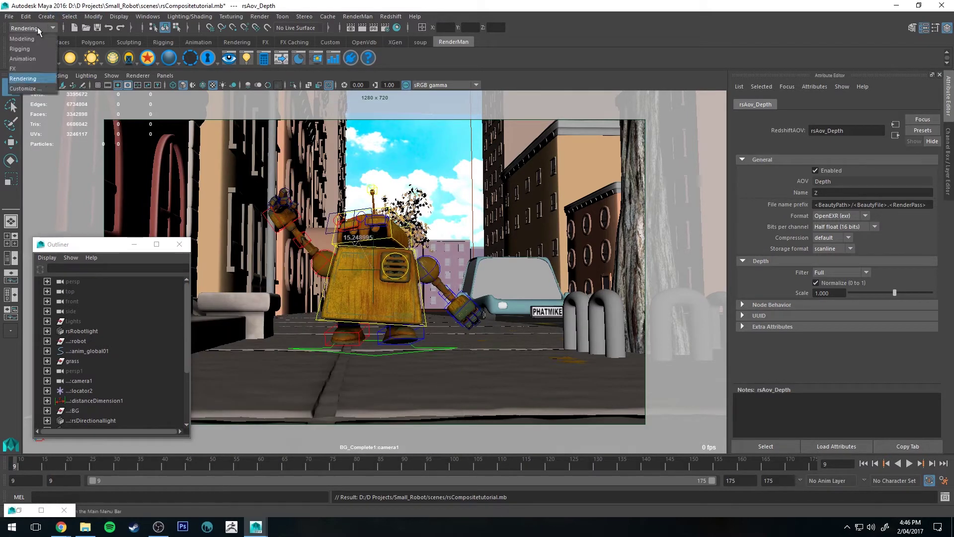
click(30, 79)
click(259, 17)
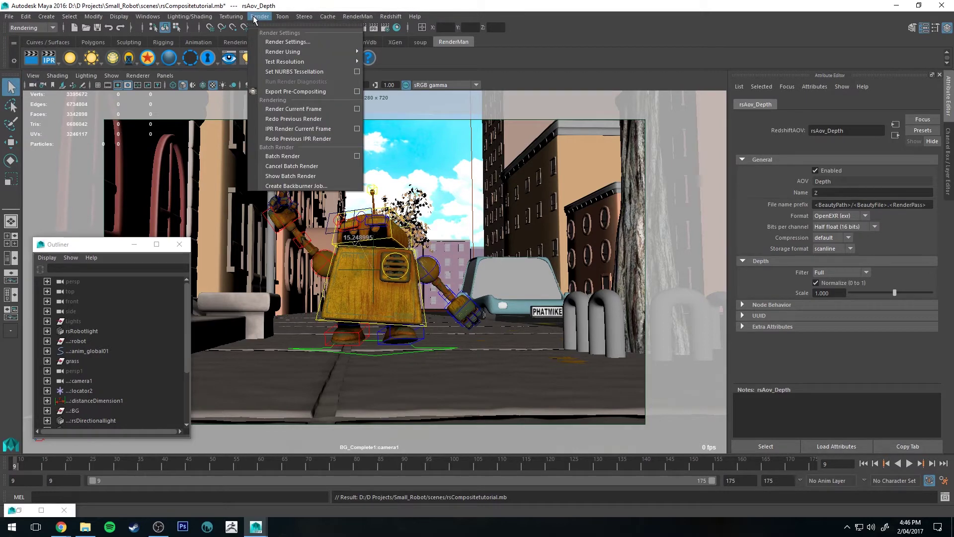
click(293, 109)
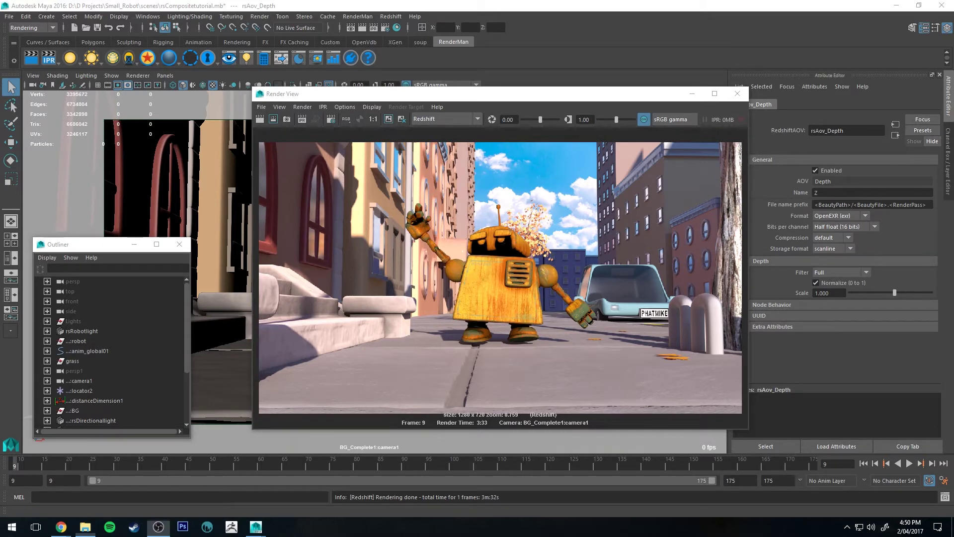
Show D:\D Projects\Small_Robot\images in File Explorer
click(85, 527)
drag(214, 60, 376, 58)
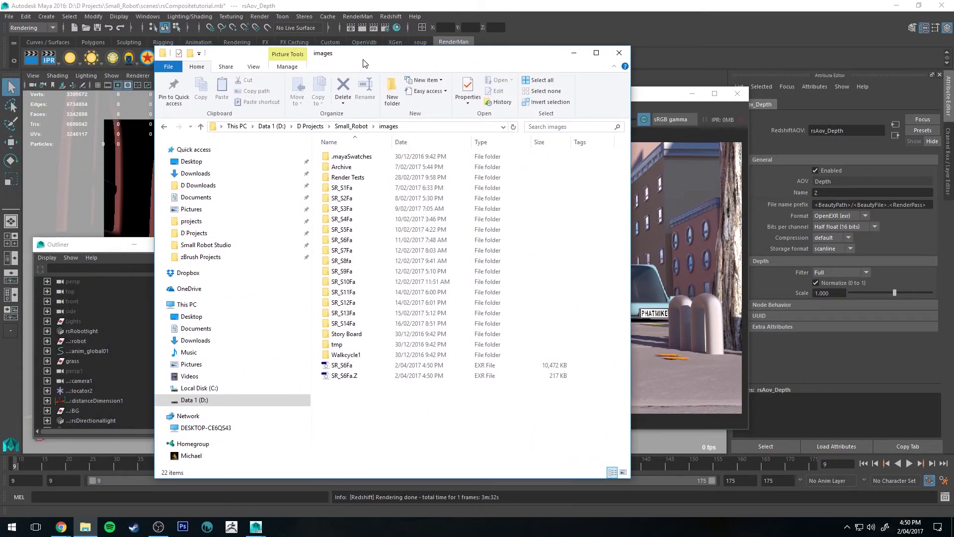
click(346, 128)
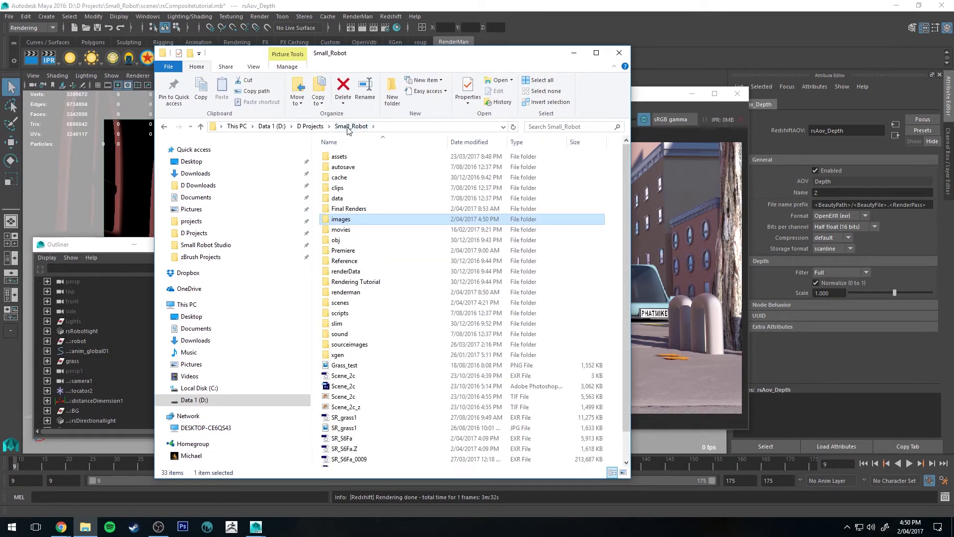
double_click(340, 219)
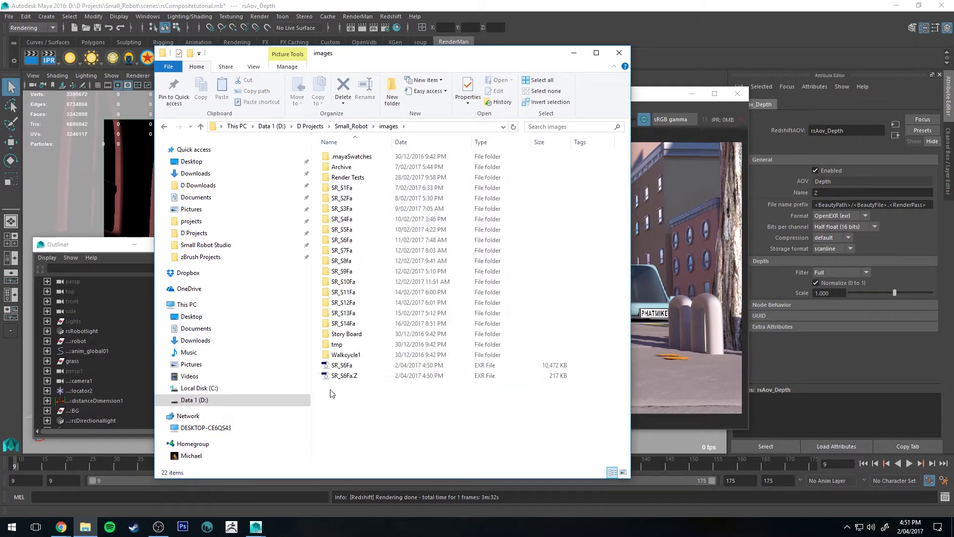
Locate the SR_S6Fa and SR_S6Fa.Z EXR renders, then launch Nuke
drag(332, 391, 354, 362)
click(363, 393)
click(350, 375)
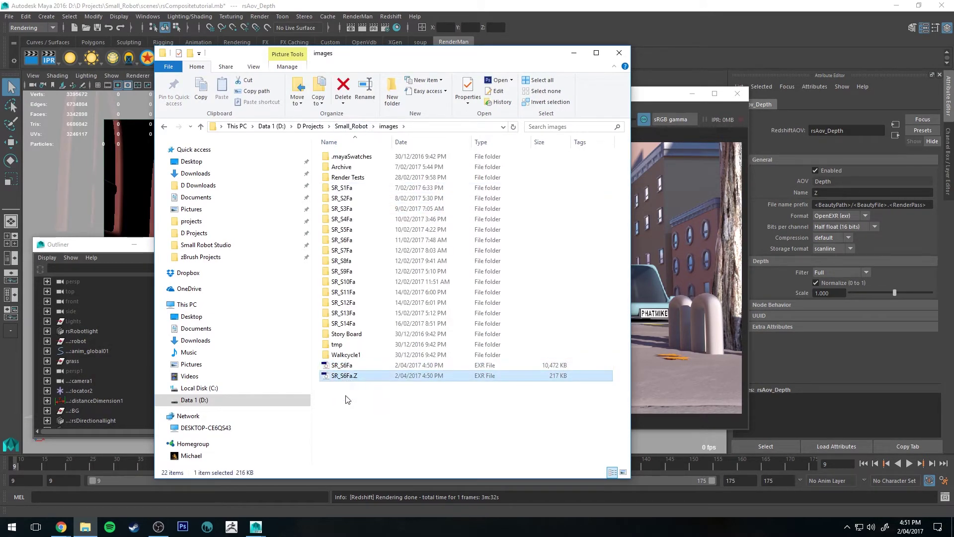
click(354, 368)
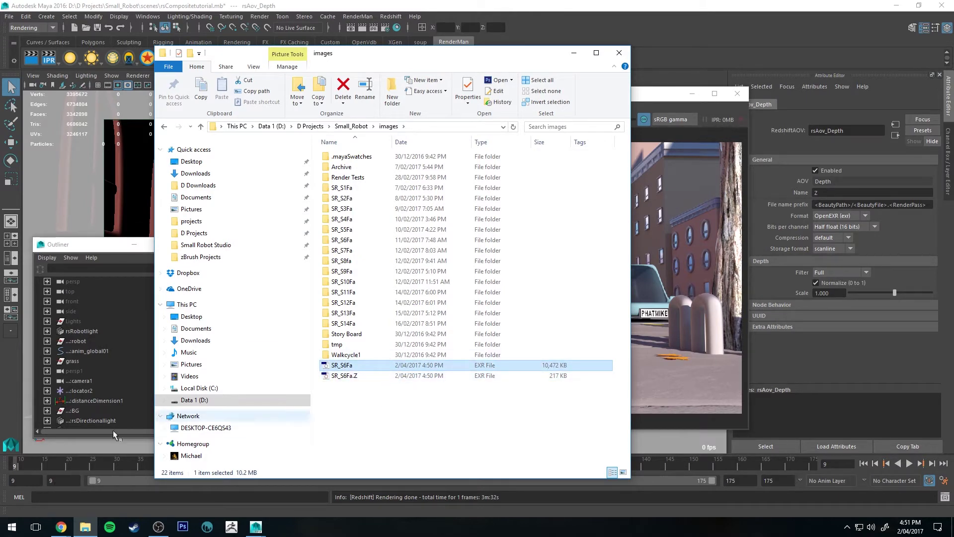
click(12, 526)
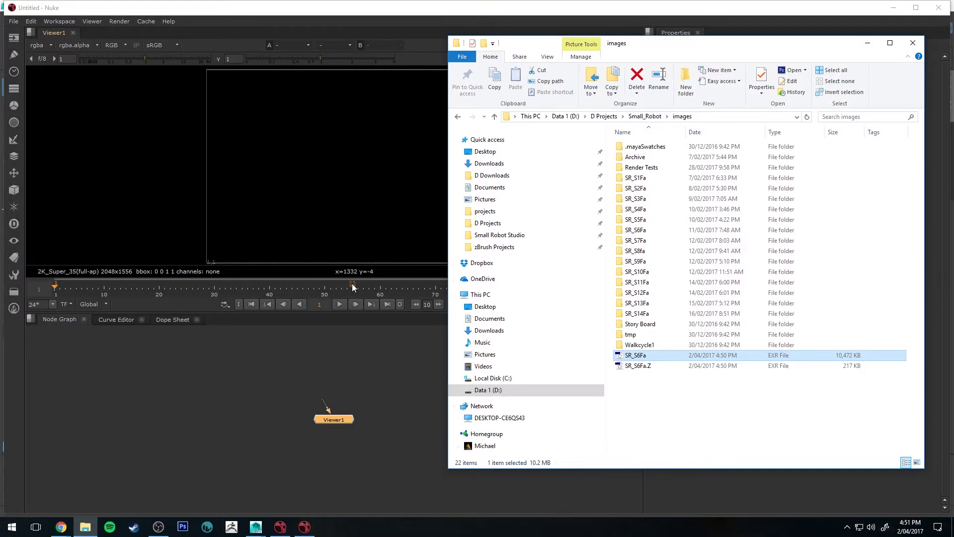
Import SR_S6Fa.exr and SR_S6Fa.Z.exr as Read1 and Read2, arranged above Viewer1
drag(624, 383, 318, 352)
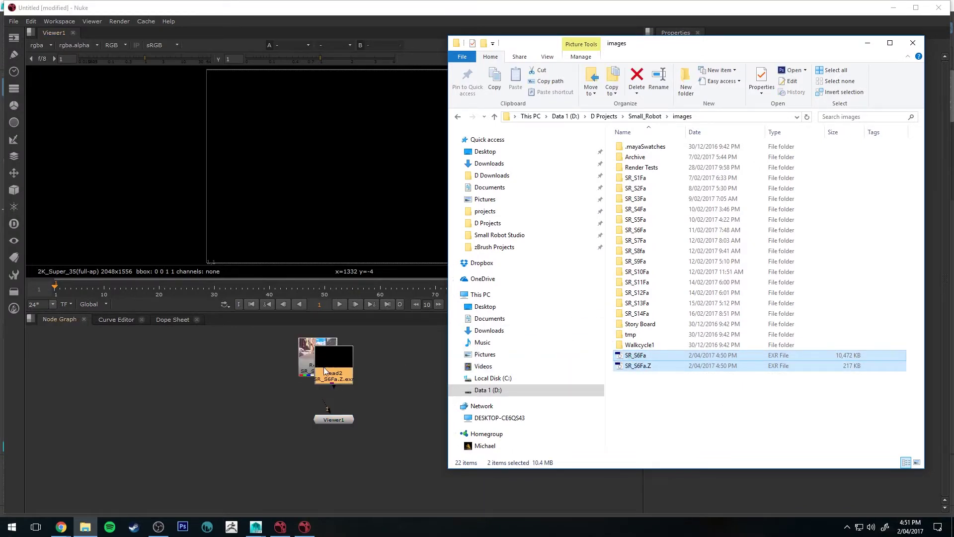
click(912, 42)
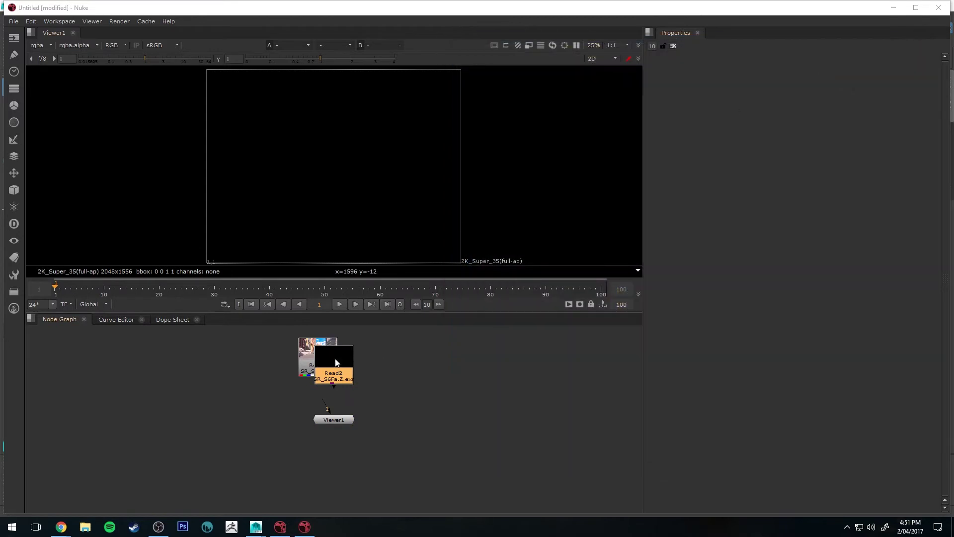
drag(332, 358, 410, 345)
drag(322, 356, 326, 350)
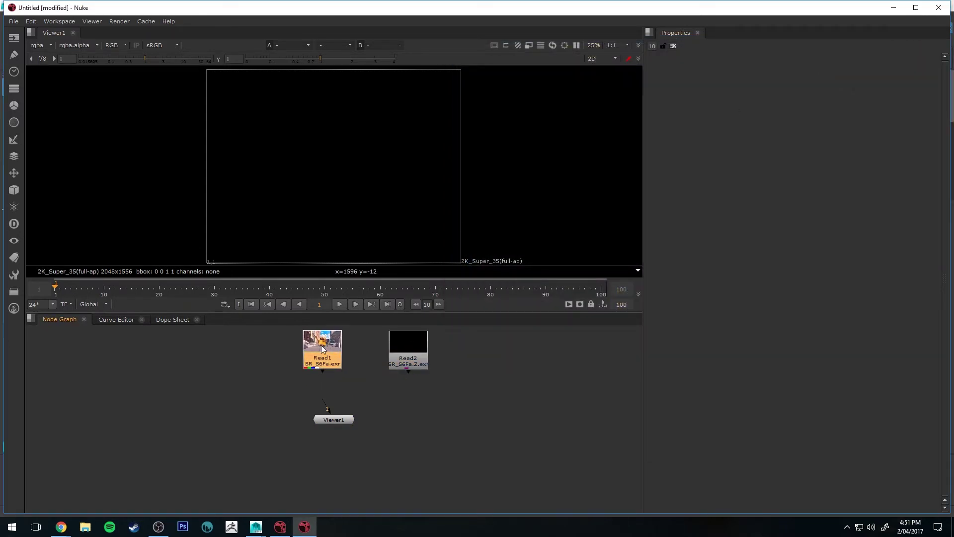
key(1)
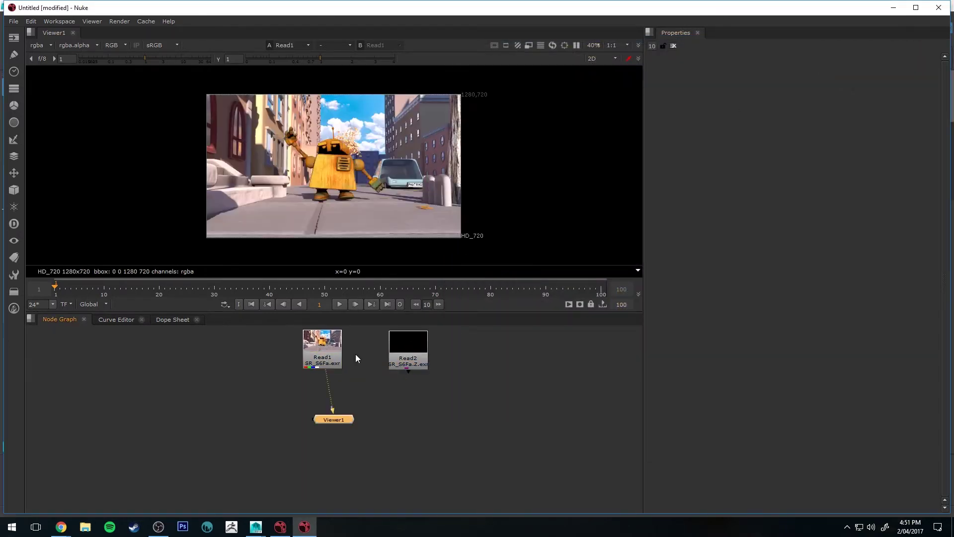
middle_drag(369, 366, 354, 434)
drag(328, 460, 317, 476)
Show Read2's black 1280x720 depth image in the viewer, fitted to frame
scroll(356, 175, up, 3)
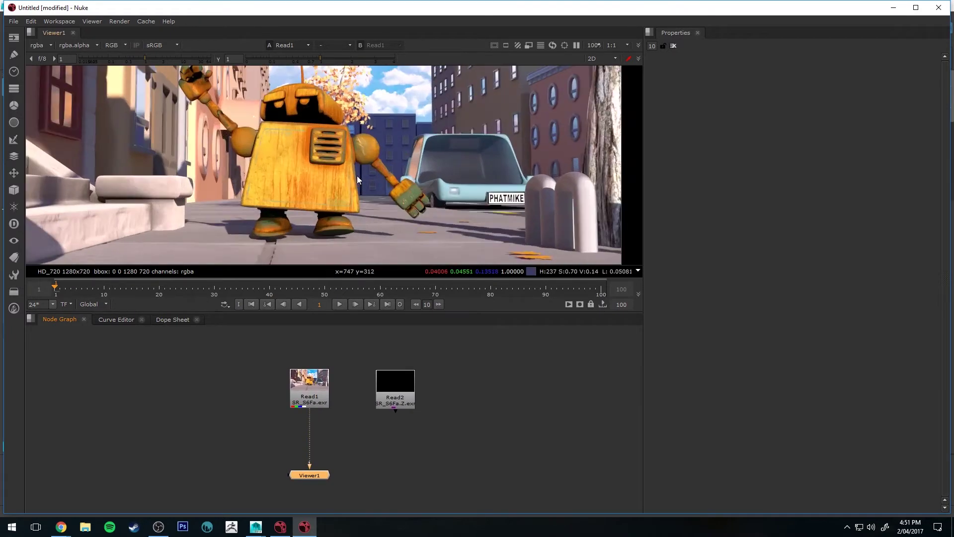
middle_drag(410, 178, 462, 164)
click(387, 382)
key(1)
key(f)
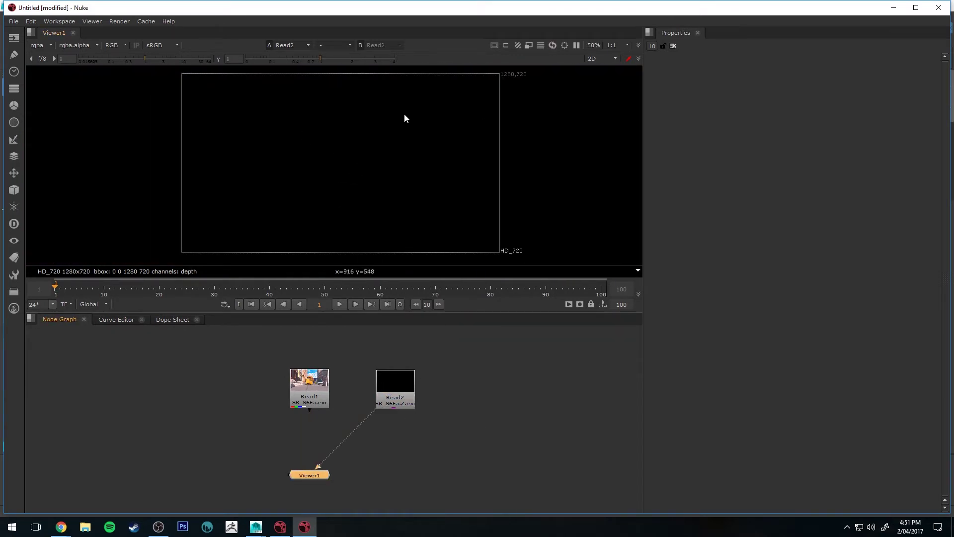
Add a Shuffle node fed by Read2 and view its output
click(479, 403)
click(398, 392)
key(1)
mouse_move(372, 418)
mouse_down()
mouse_move(357, 431)
mouse_move(367, 422)
mouse_up()
key(Tab)
text(Shuffle)
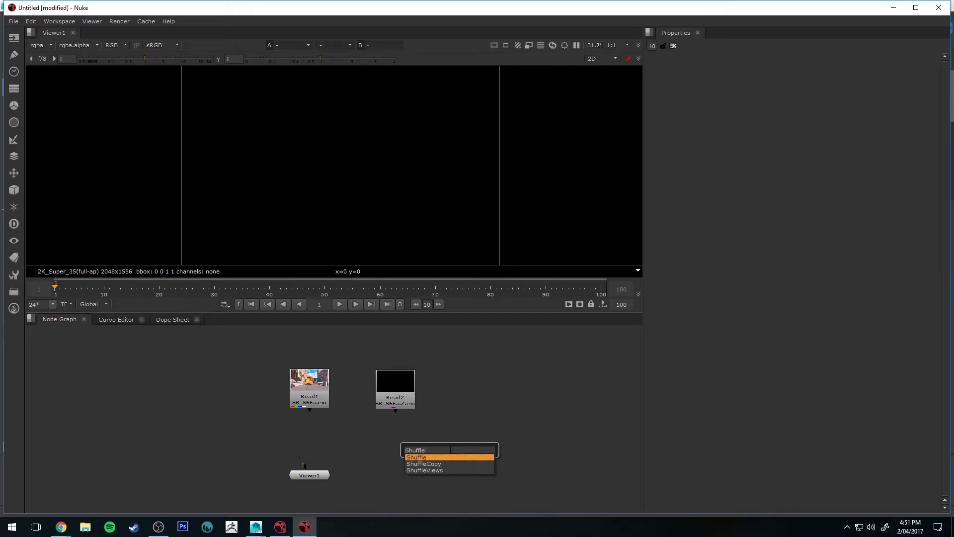
key(Return)
drag(403, 437, 401, 398)
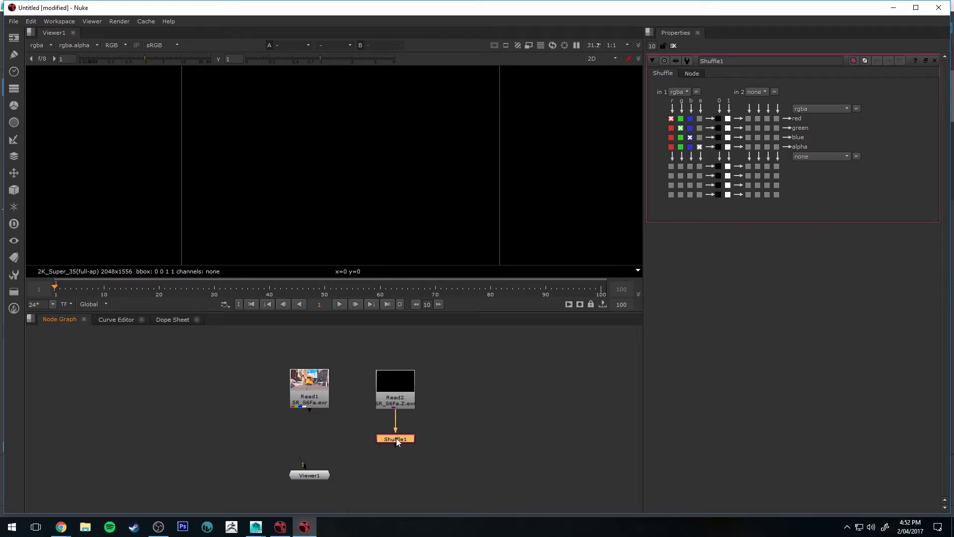
key(1)
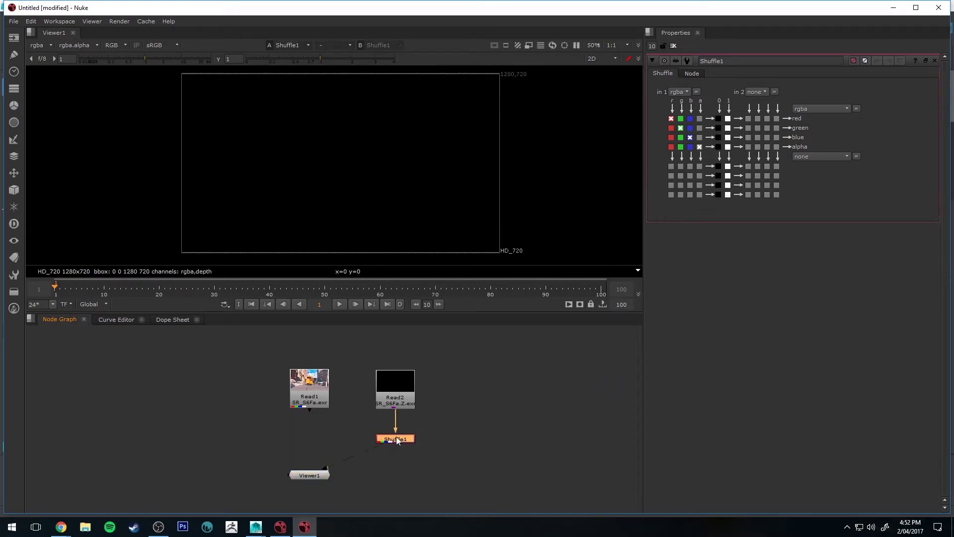
Set Shuffle1's input layer to depth and tidy the node layout with L
click(684, 91)
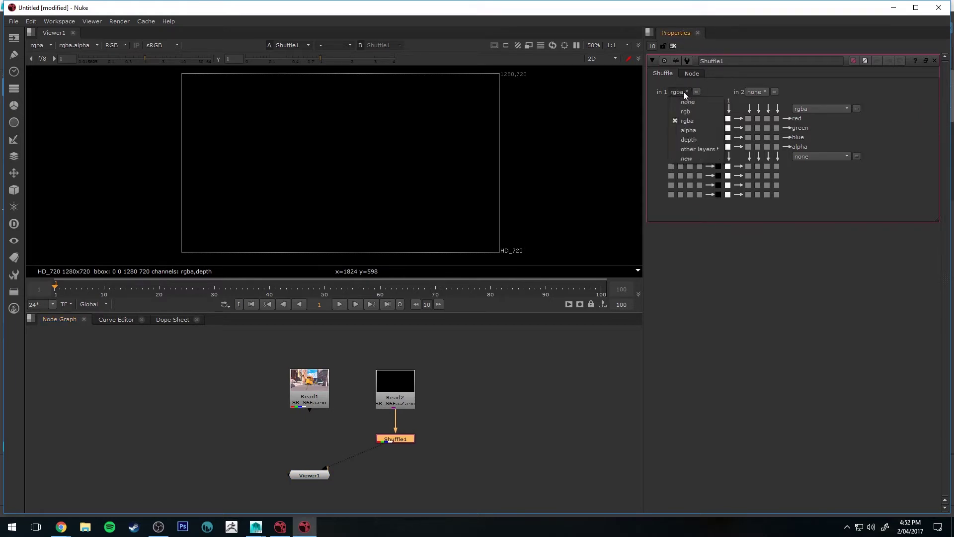
click(701, 140)
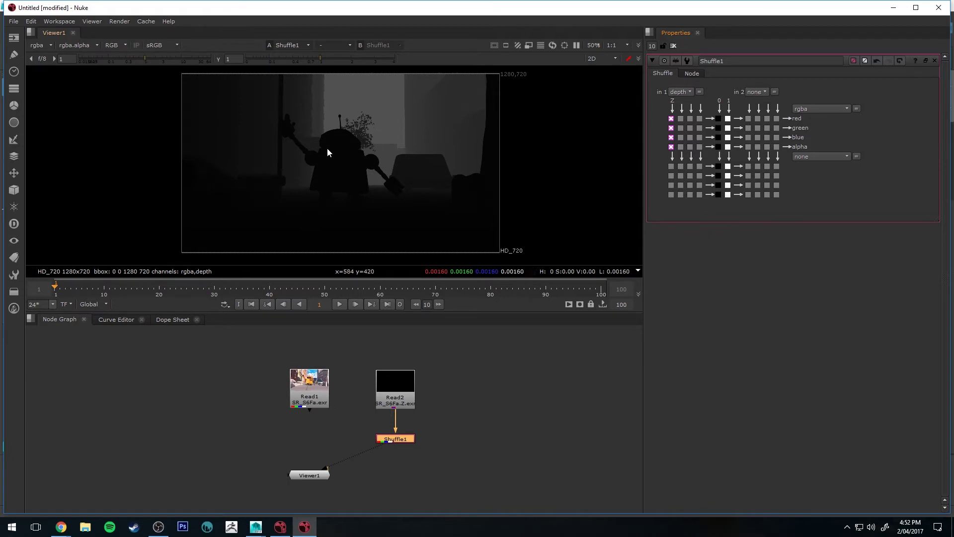
click(385, 369)
key(l)
drag(311, 476, 315, 479)
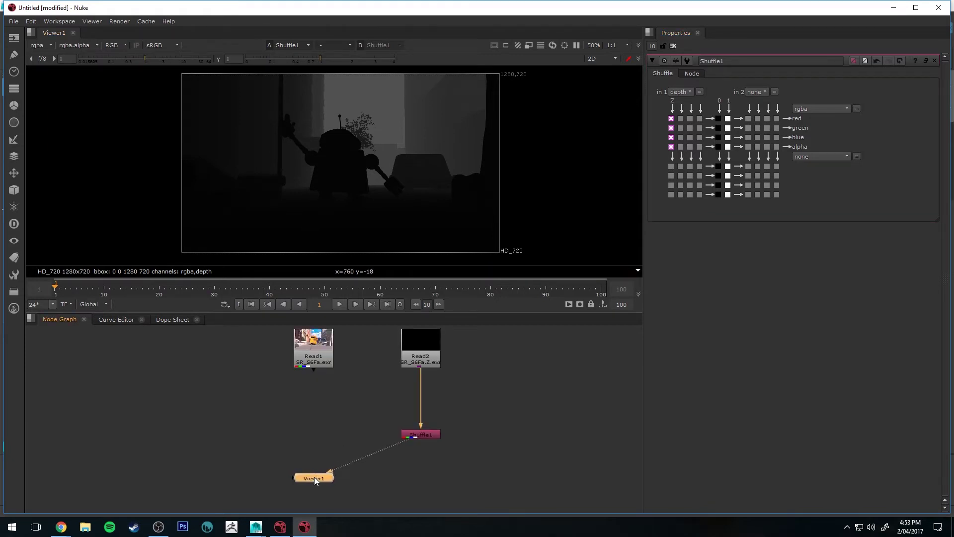
click(335, 425)
Create ChannelMerge1 with Read1 as its B input and Shuffle1 as its A input
key(Tab)
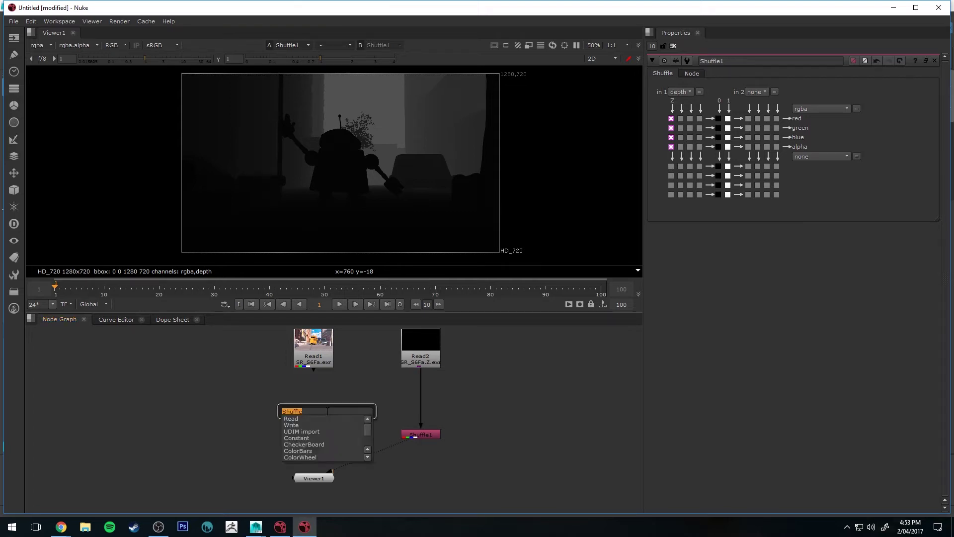
text(chan)
key(Return)
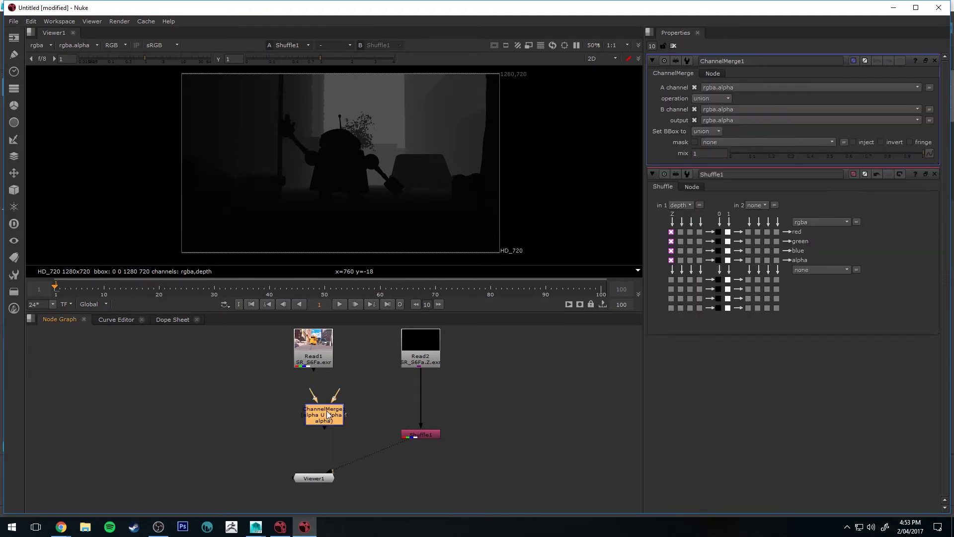
drag(327, 414, 314, 359)
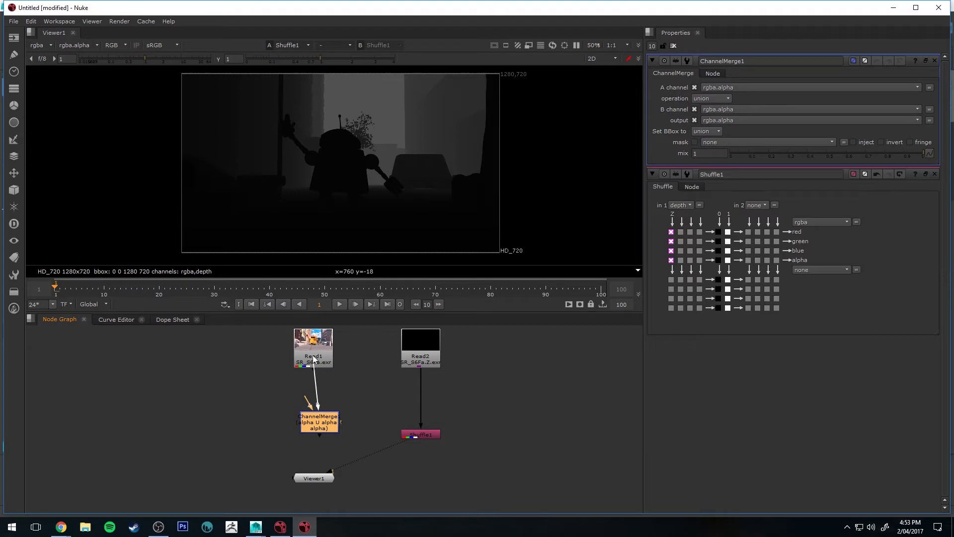
drag(314, 418, 308, 416)
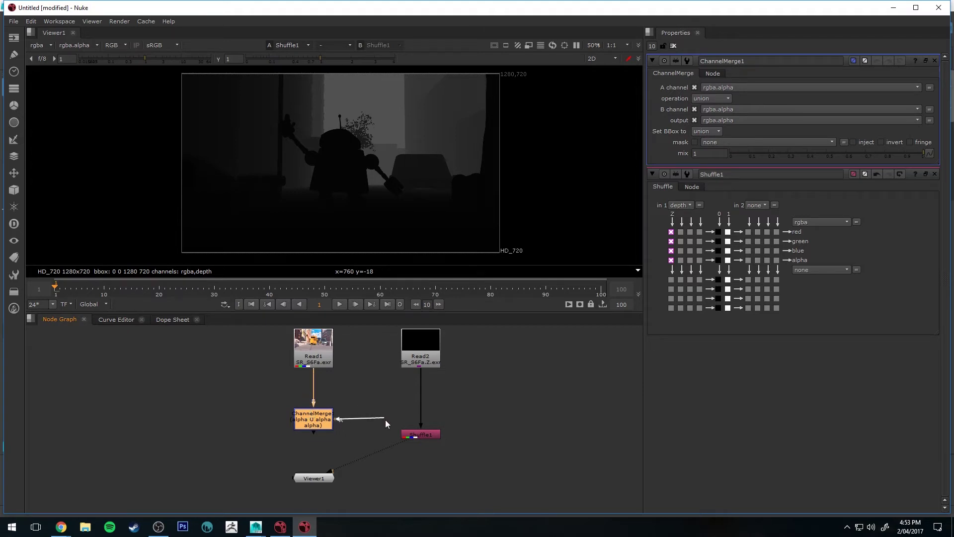
drag(389, 421, 426, 422)
click(318, 418)
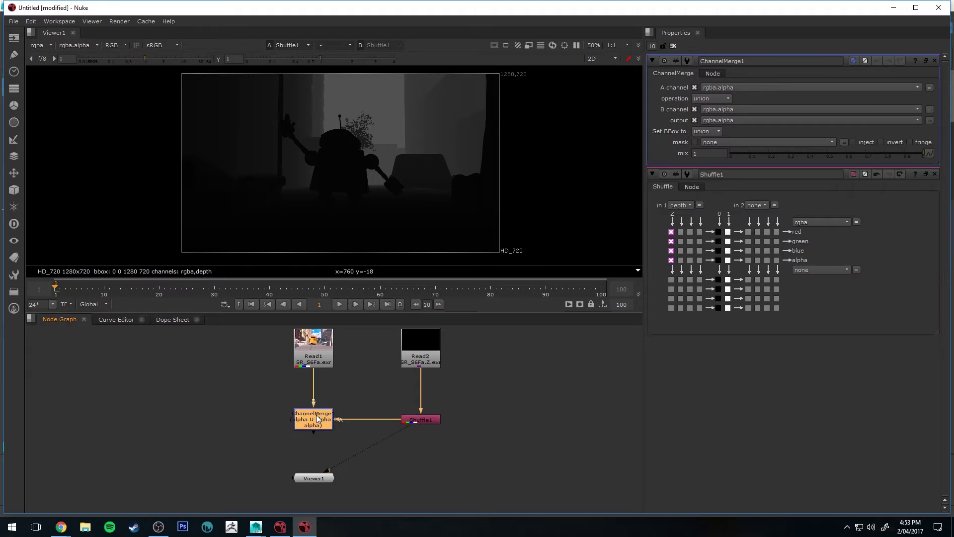
Set ChannelMerge1's A channel to rgba.red, B channel to none, output to depth.Z
key(BackSpace)
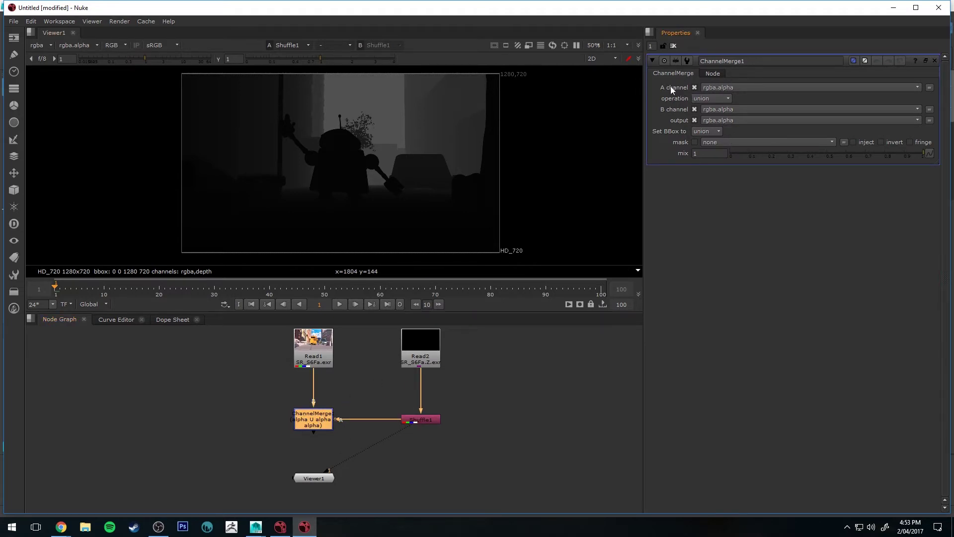
click(703, 87)
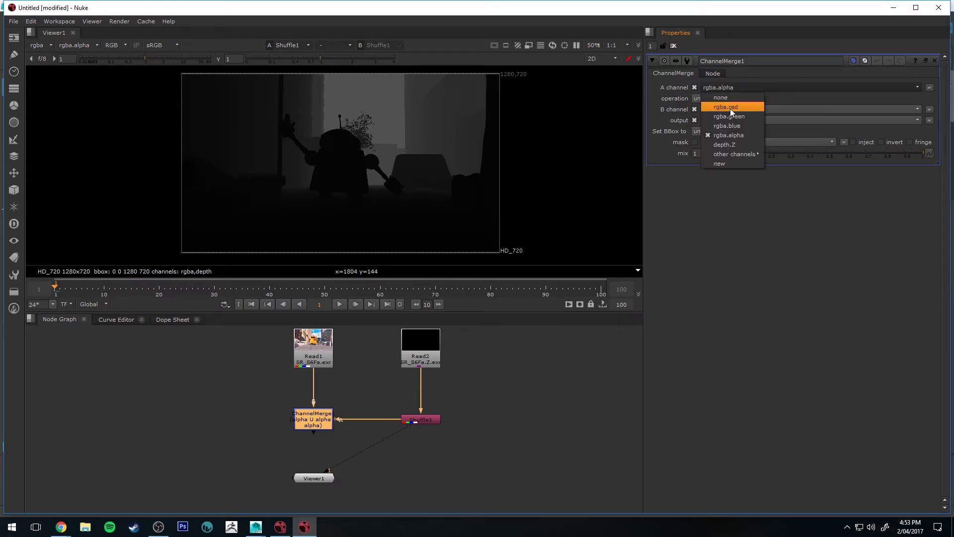
click(731, 108)
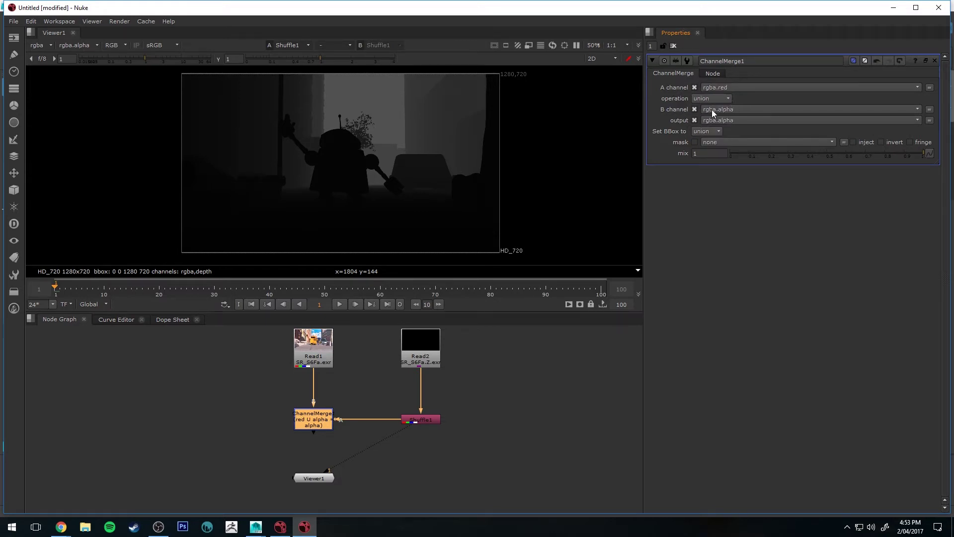
click(714, 109)
click(720, 118)
click(721, 109)
click(720, 108)
click(720, 121)
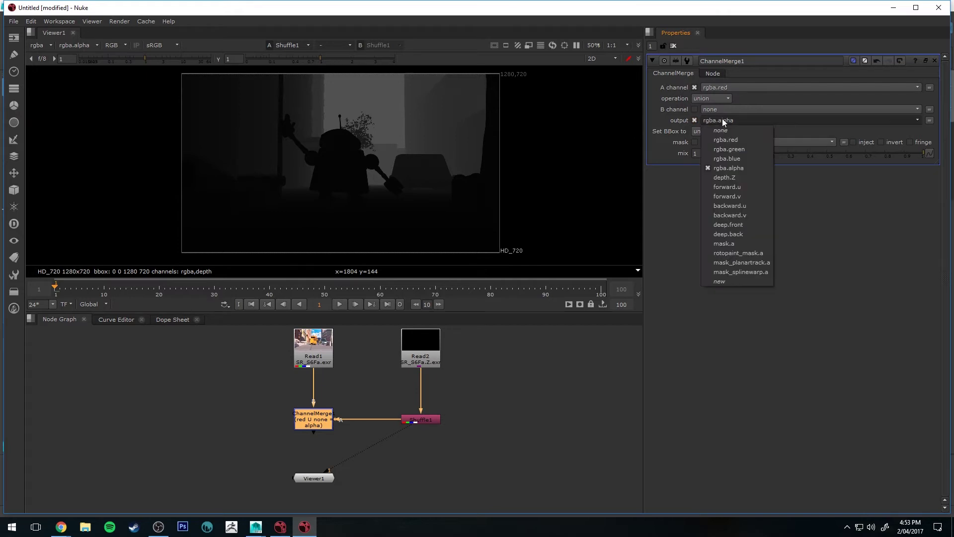
click(724, 175)
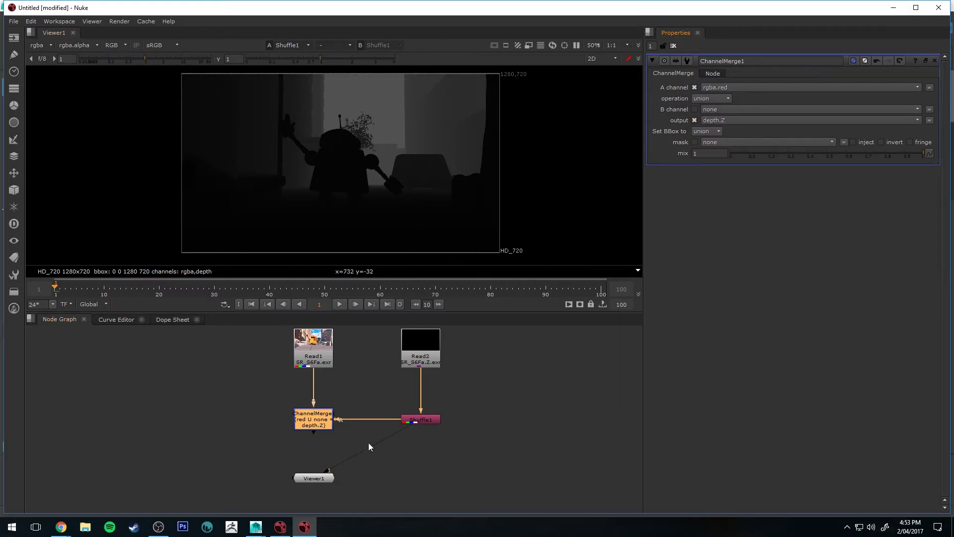
View ChannelMerge1's output and move Viewer1 down to make room
drag(384, 436, 312, 426)
scroll(330, 175, up, 3)
scroll(330, 176, down, 2)
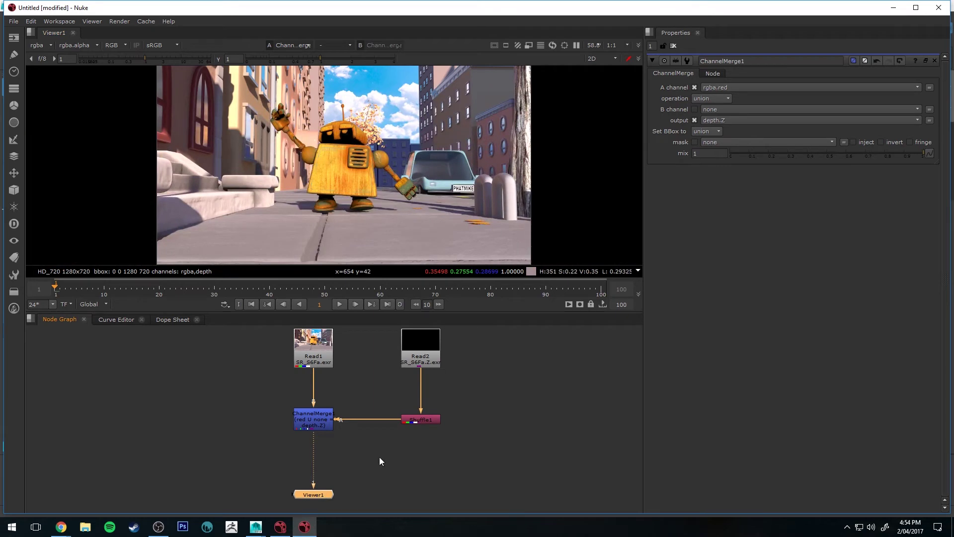
middle_drag(381, 461, 373, 417)
drag(314, 447, 313, 457)
click(332, 426)
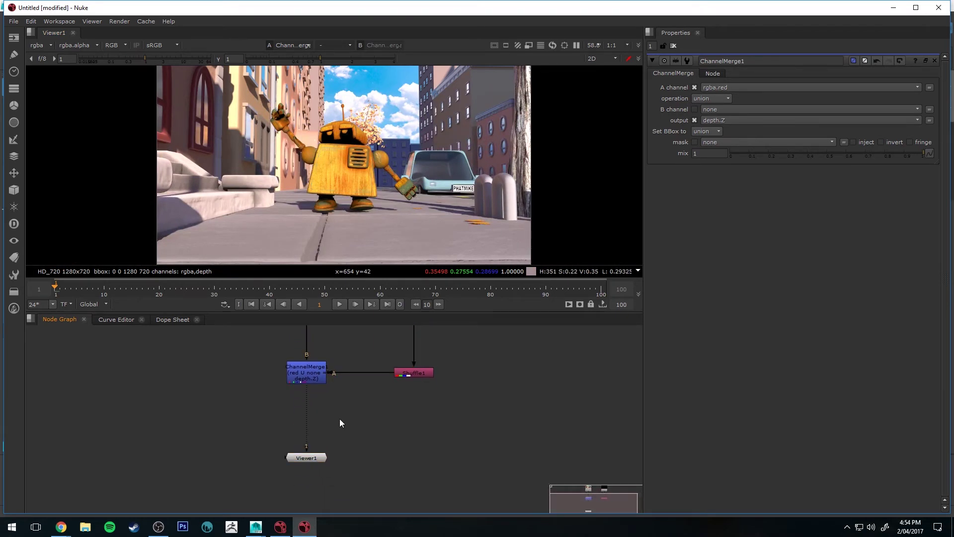
Insert a ZDefocus node after ChannelMerge1 and drag its focal point onto the robot
key(Tab)
text(z)
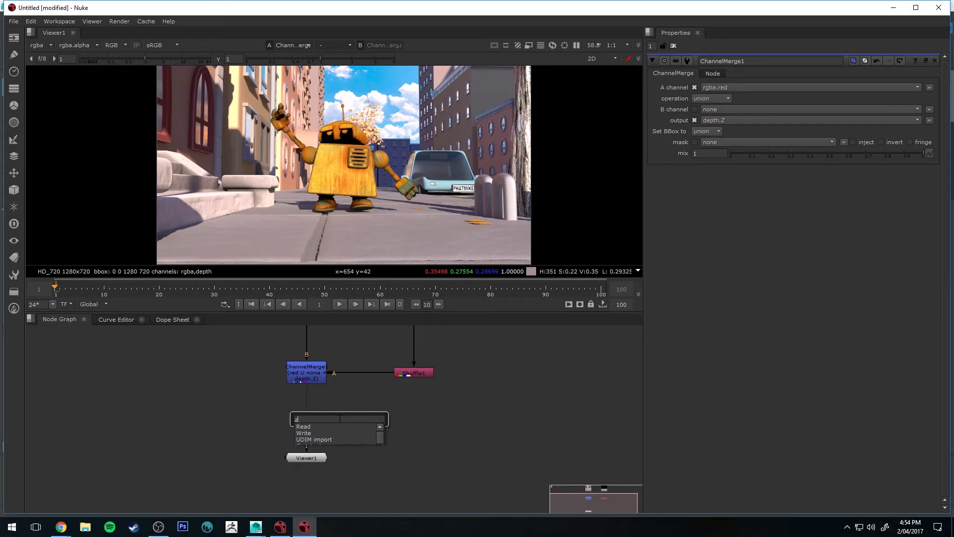
text(d)
key(Return)
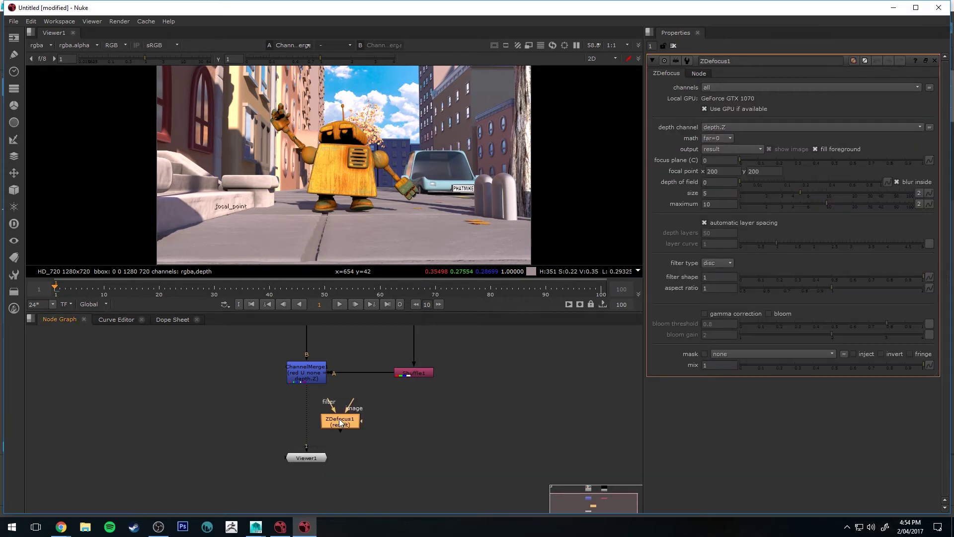
drag(351, 400, 312, 381)
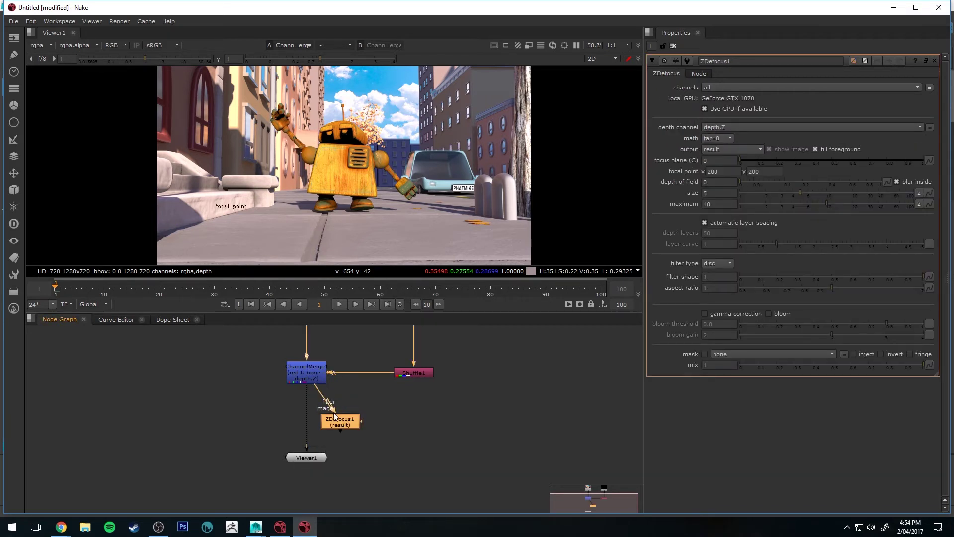
drag(335, 423, 308, 410)
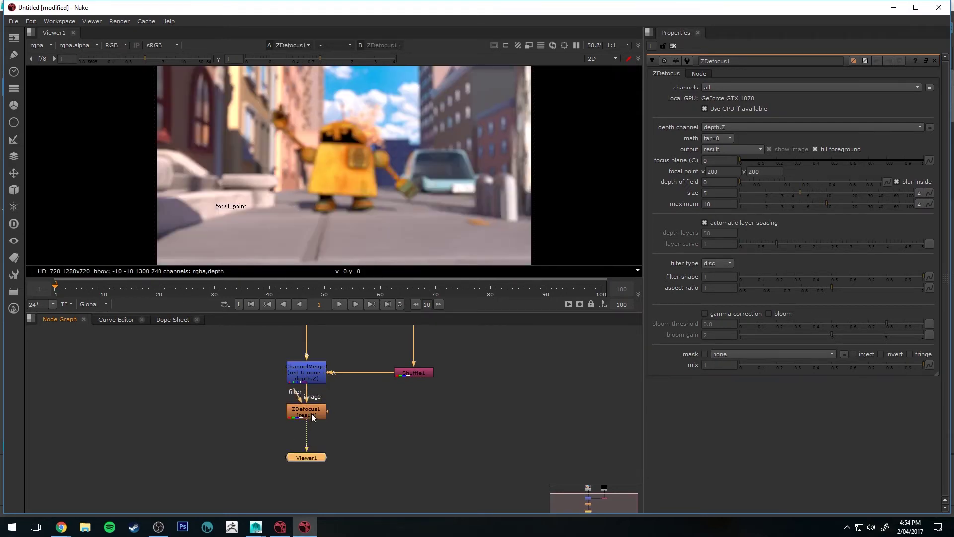
scroll(343, 203, down, 1)
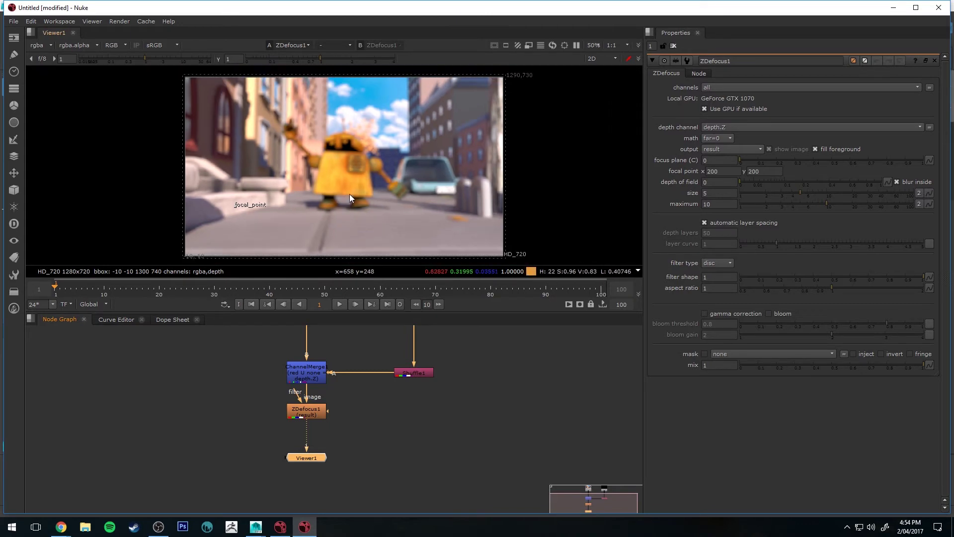
drag(306, 412, 307, 420)
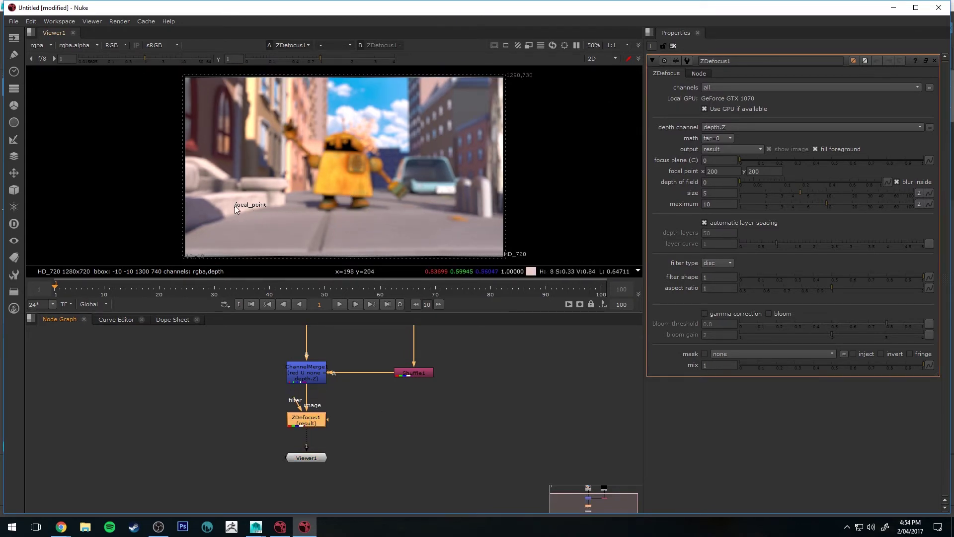
drag(235, 204, 338, 142)
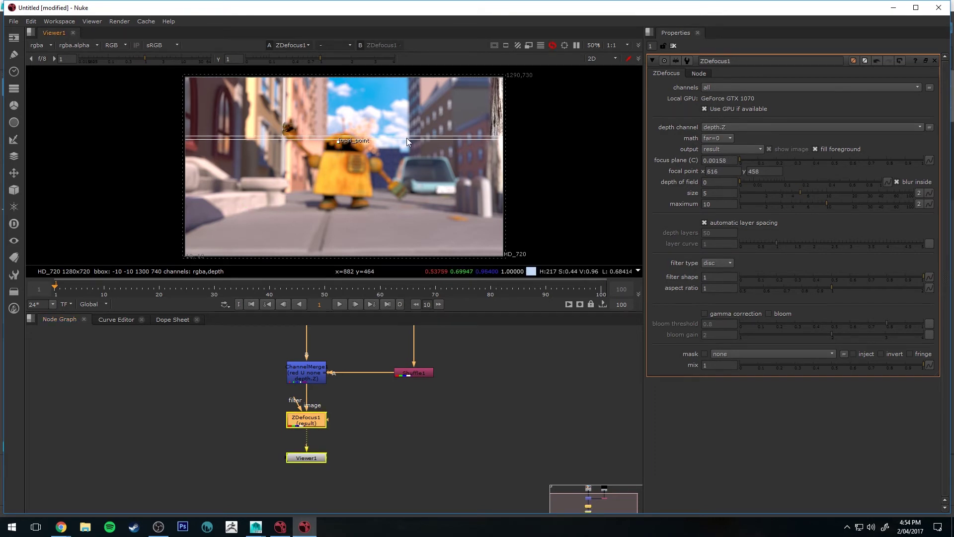
scroll(348, 132, up, 2)
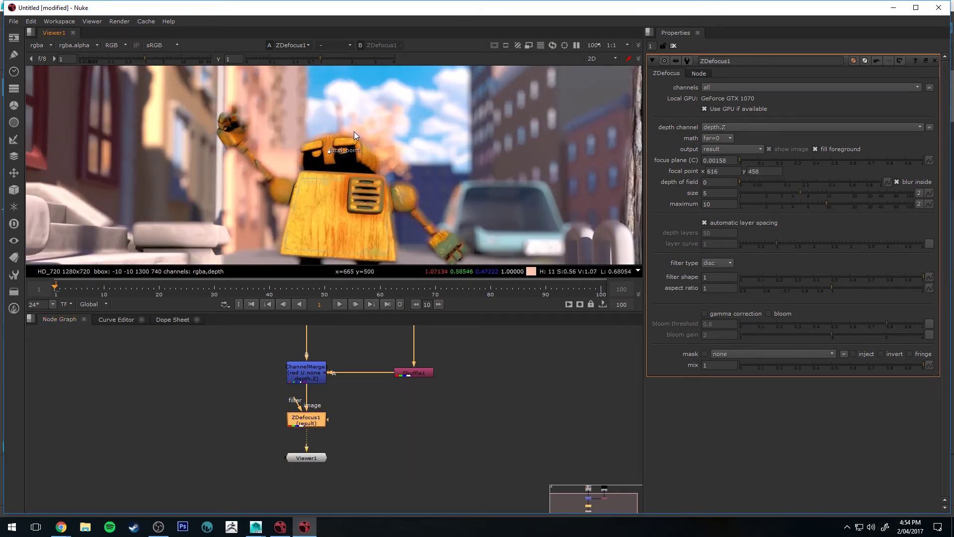
scroll(354, 131, down, 1)
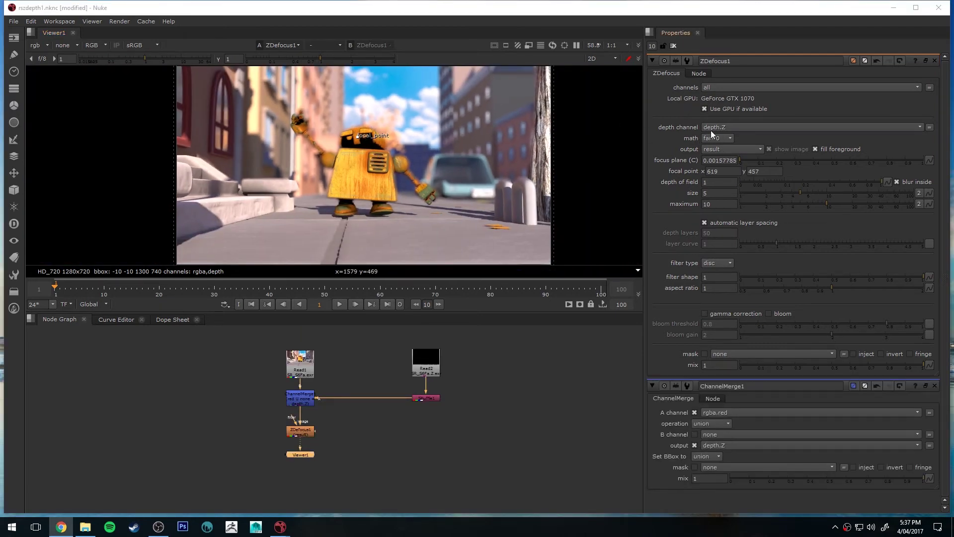
Narrow ZDefocus1's in-focus range in focal plane setup, then return output to result
click(722, 149)
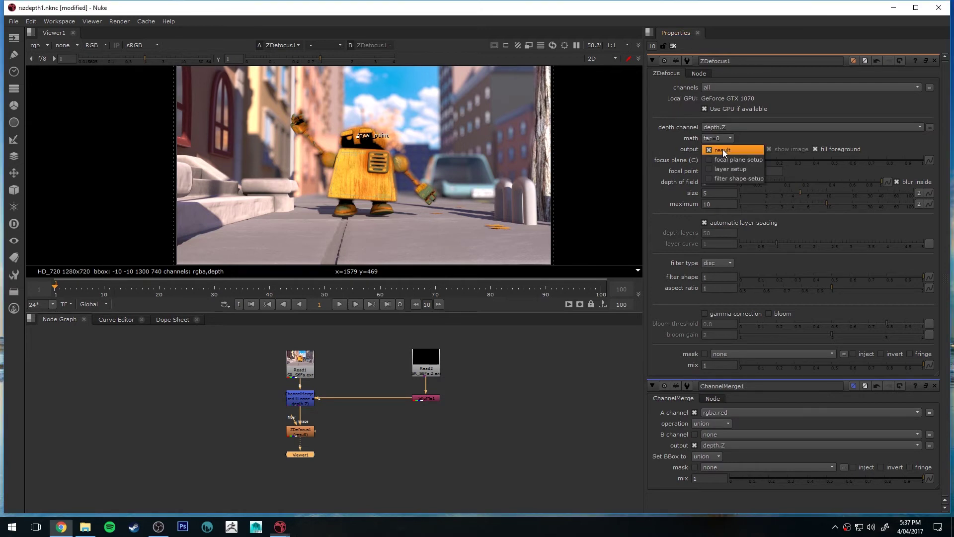
click(727, 156)
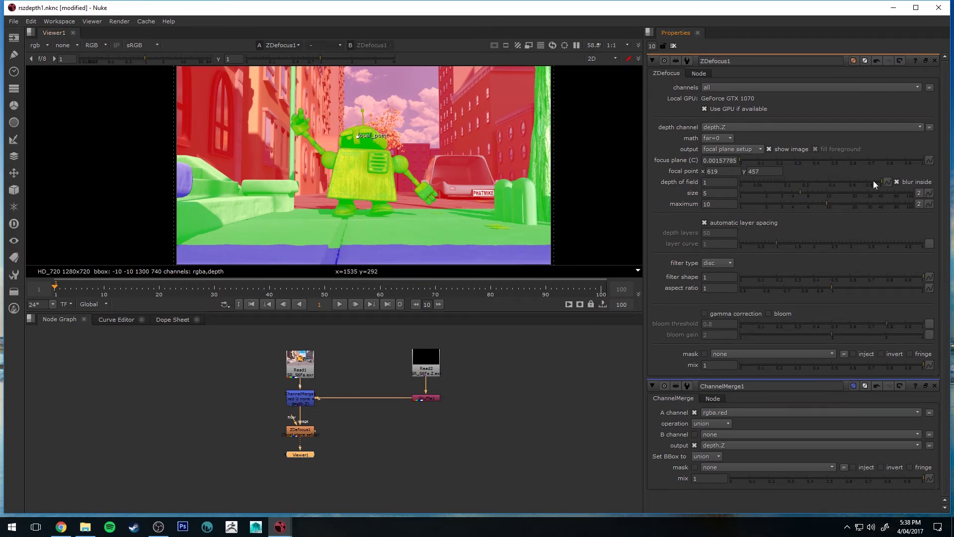
drag(855, 181, 910, 186)
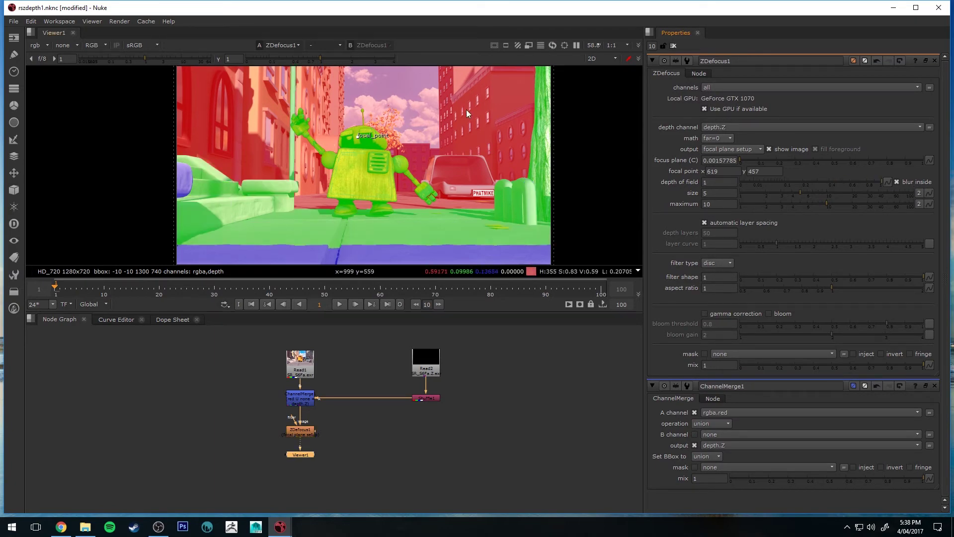
scroll(360, 118, up, 8)
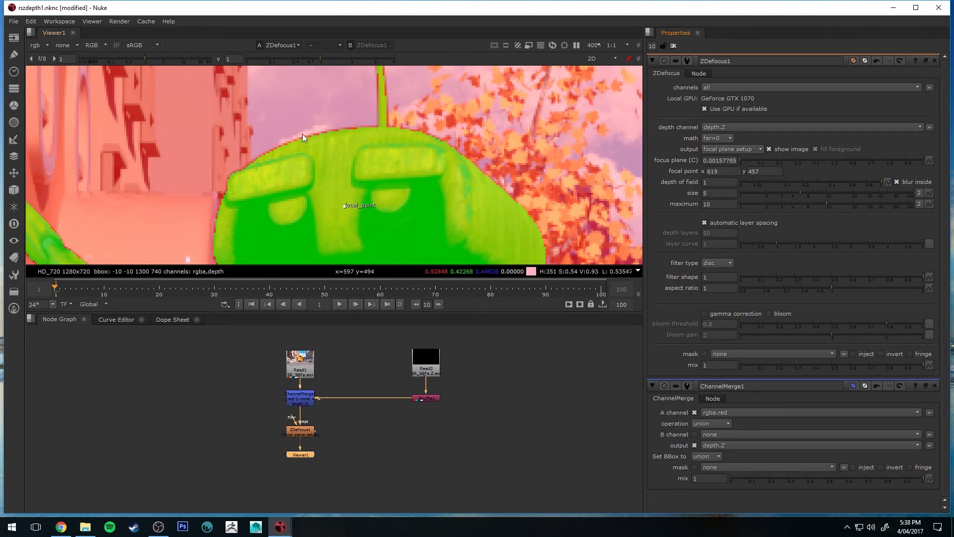
click(756, 150)
click(744, 145)
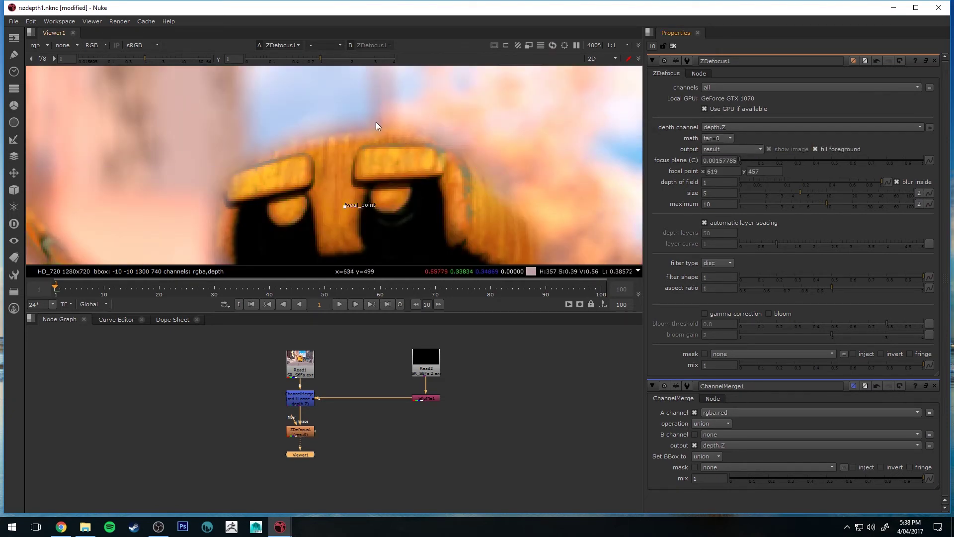
Switch ZDefocus1's math to depth and set depth of field to 0.042
click(714, 139)
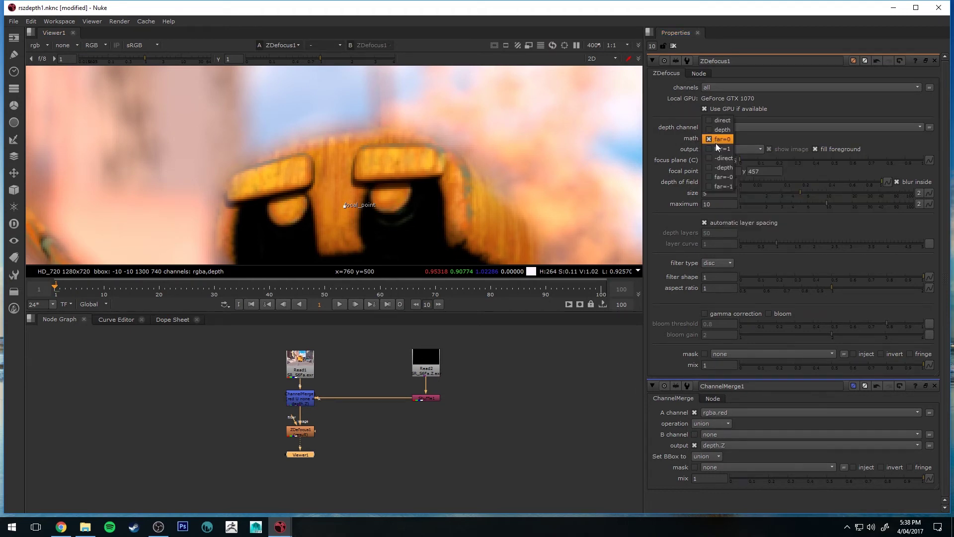
click(722, 130)
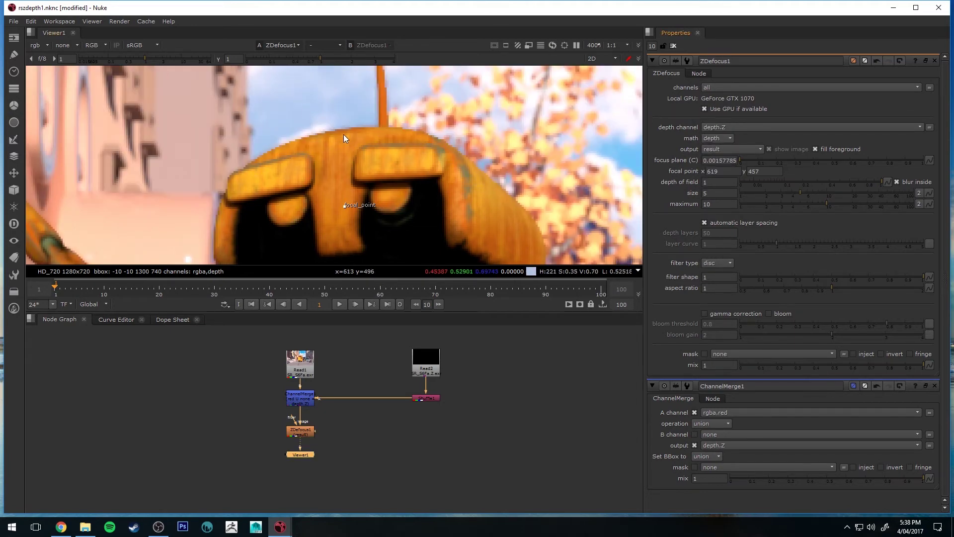
scroll(506, 180, down, 2)
middle_drag(495, 173, 452, 156)
scroll(469, 133, down, 1)
click(801, 182)
drag(802, 180, 768, 182)
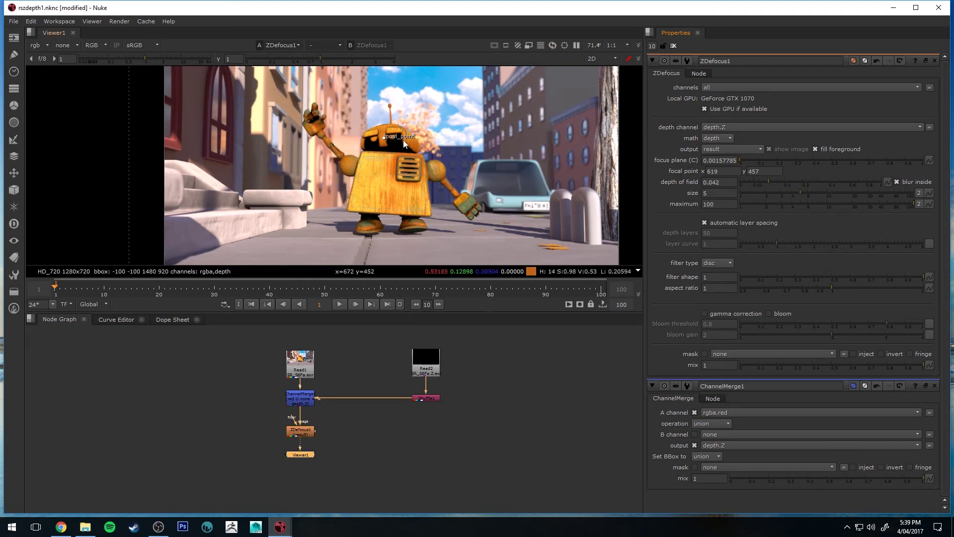
click(720, 138)
click(724, 139)
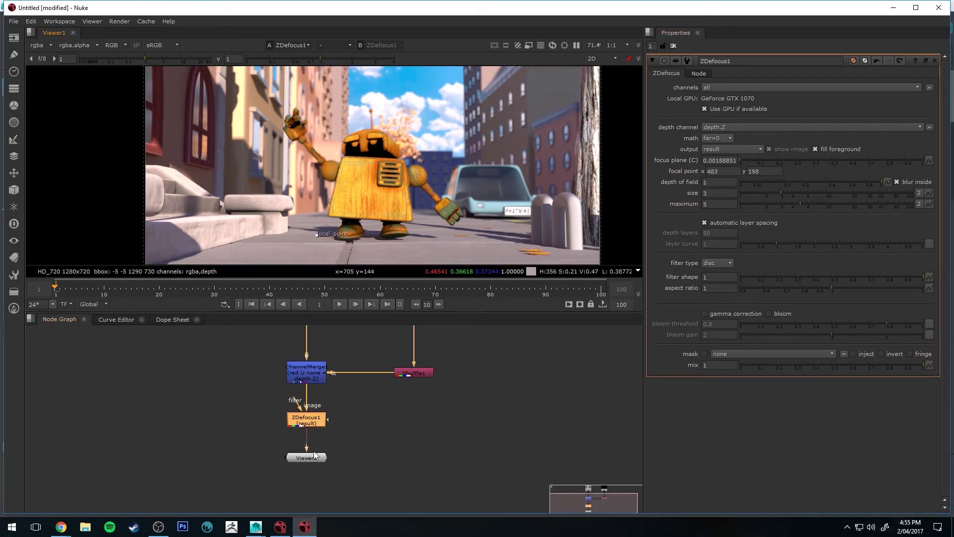
click(313, 456)
Move ZDefocus1 and Viewer1 lower in the node graph to make room
shift+click(313, 425)
drag(314, 425, 314, 469)
click(344, 438)
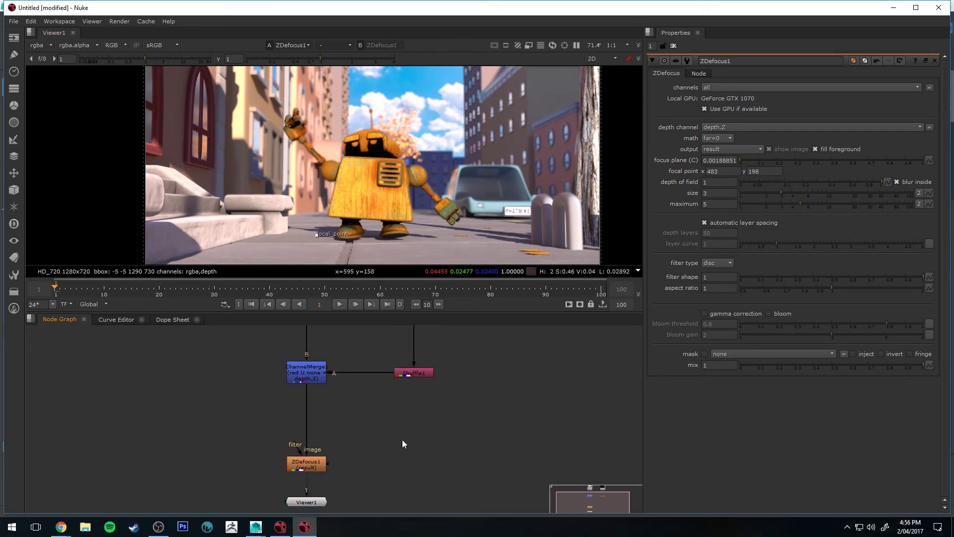
click(422, 374)
click(478, 443)
Create a second Shuffle node, Shuffle2, and place it directly below Shuffle1
key(Tab)
text(shuffle)
key(Return)
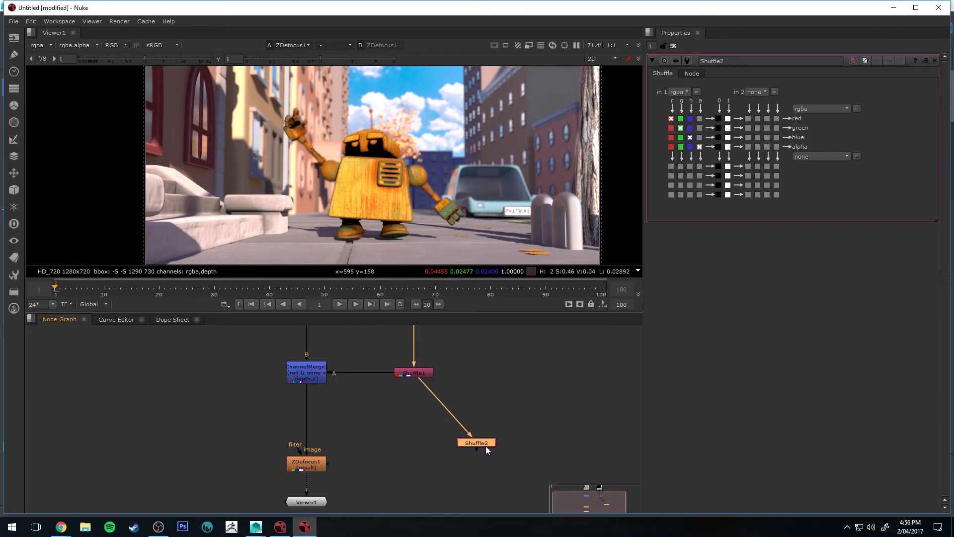
drag(487, 446, 425, 418)
click(388, 396)
Insert a Merge node between ChannelMerge and ZDefocus1 with its A input fed by Shuffle2
key(Tab)
text(mer)
key(Return)
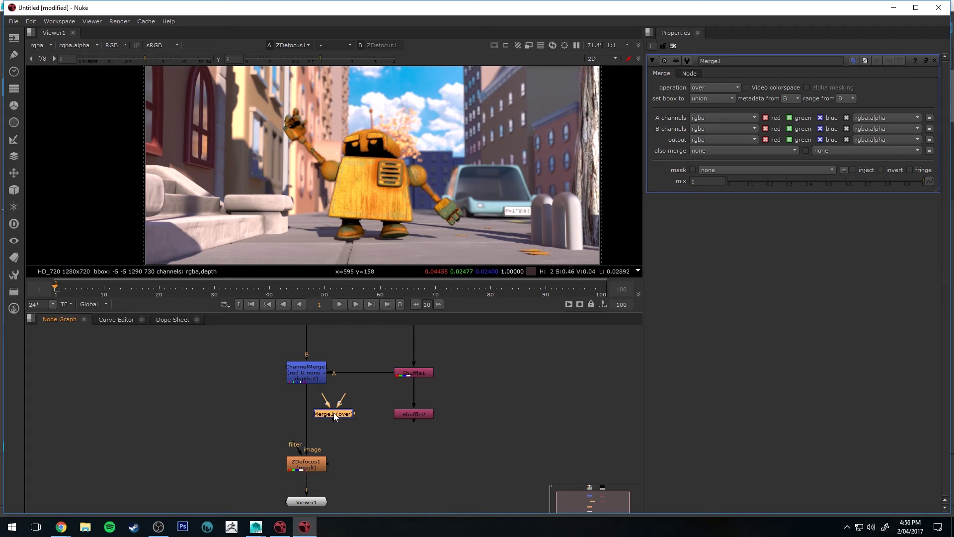
drag(335, 413, 305, 419)
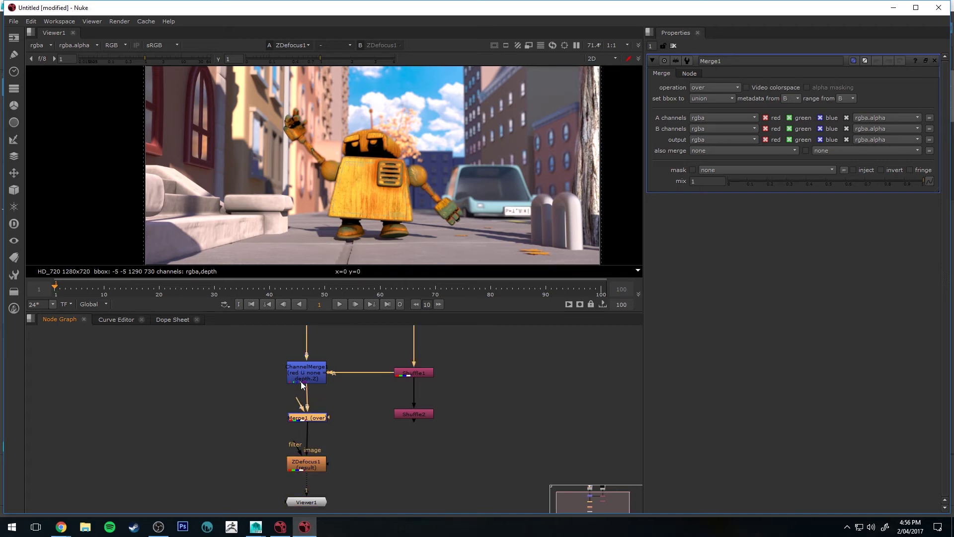
drag(330, 417, 412, 414)
drag(308, 419, 309, 415)
Turn on the postage stamp thumbnail for Shuffle2, leaving Merge1 without one
click(414, 414)
click(689, 73)
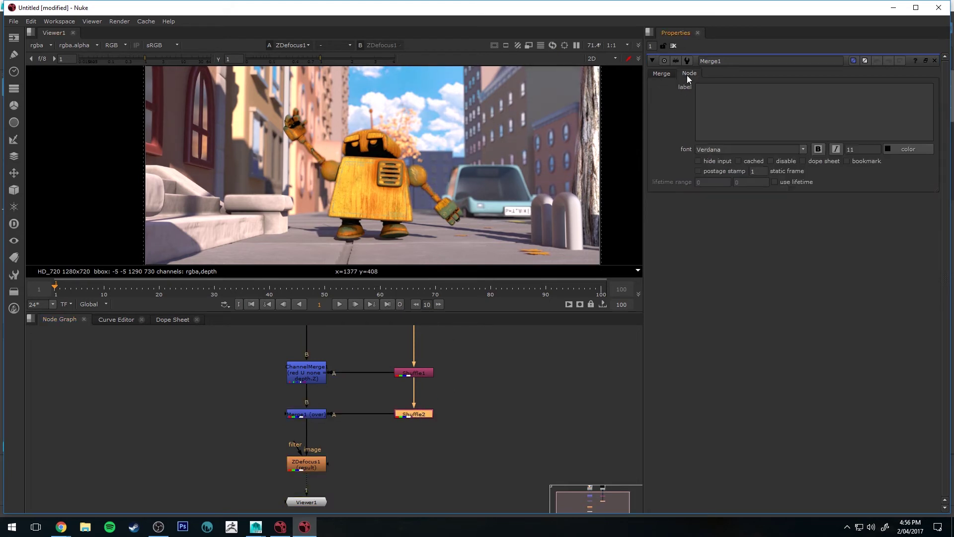
click(697, 171)
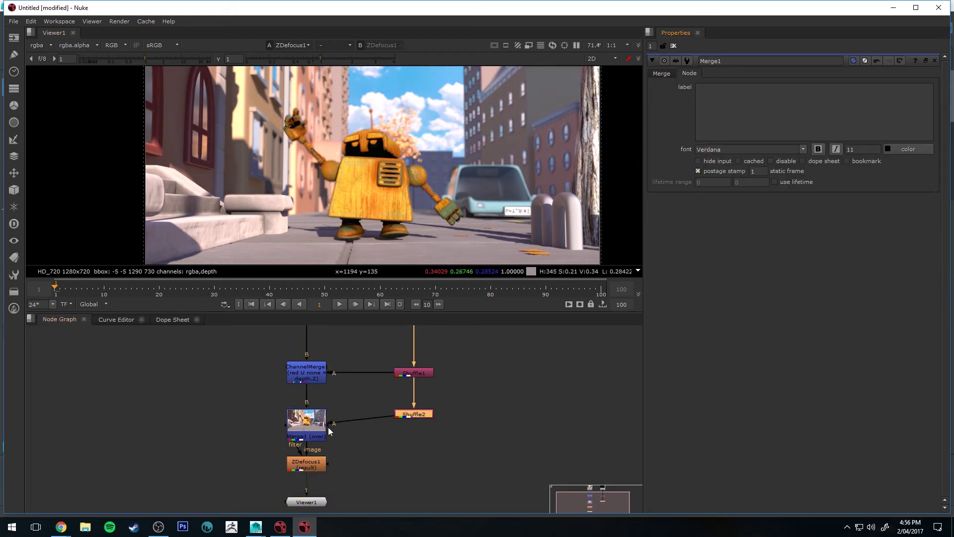
double_click(409, 414)
click(689, 73)
click(724, 202)
key(ctrl+z)
scroll(414, 427, up, 5)
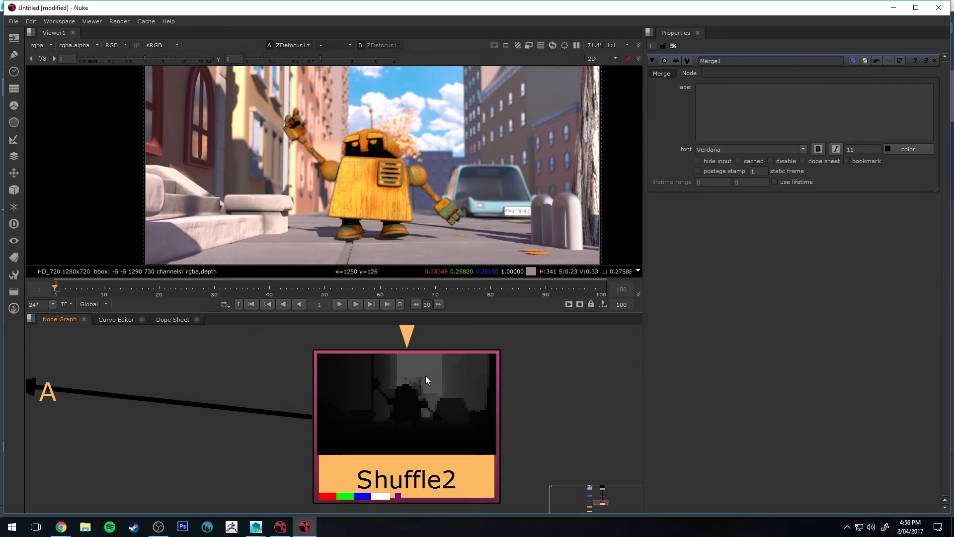
scroll(426, 373, down, 6)
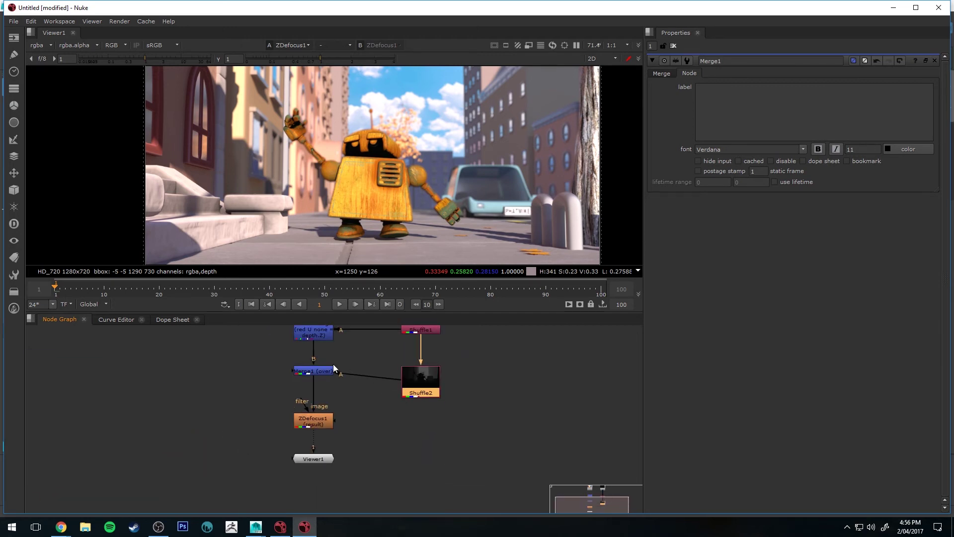
click(323, 371)
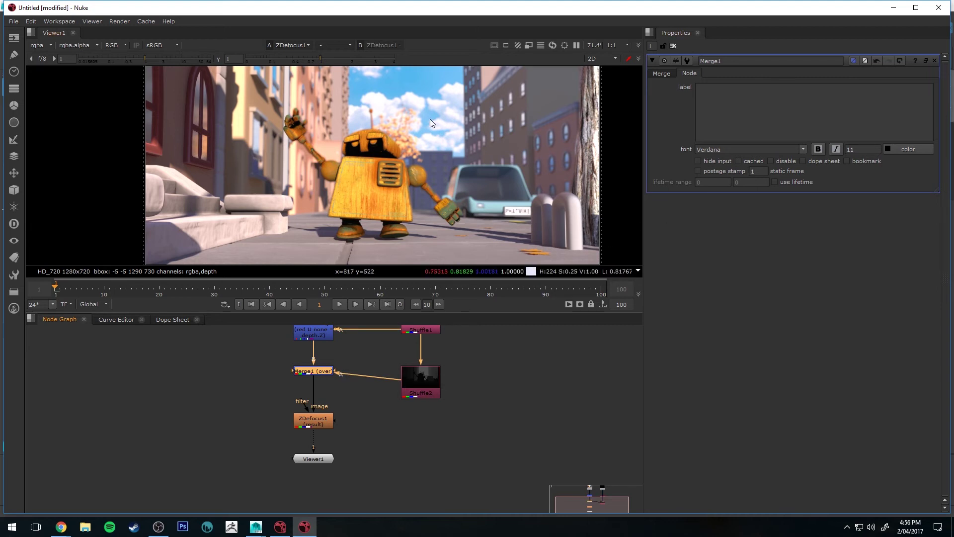
Add a Grade node, Grade1, between Shuffle2 and Merge1's A input
key(ctrl+shift+a)
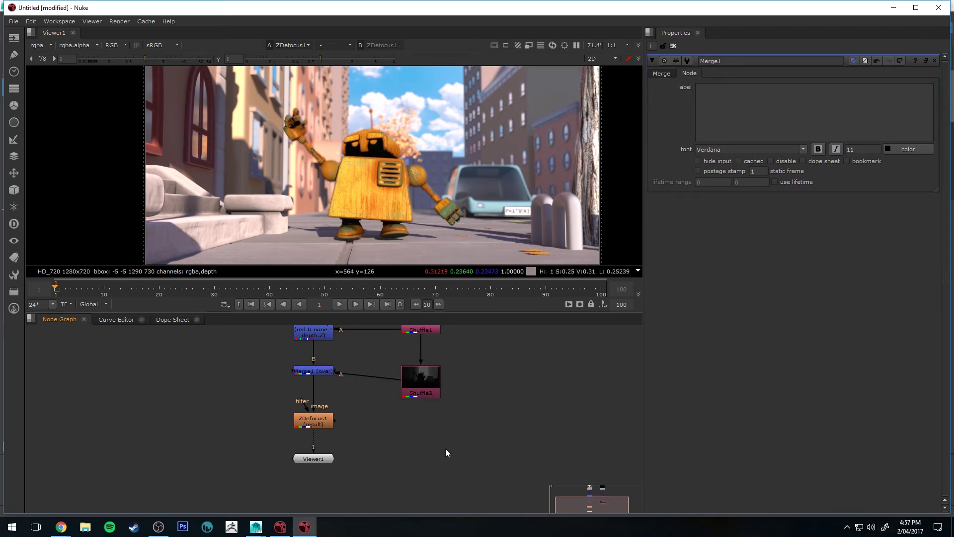
key(Tab)
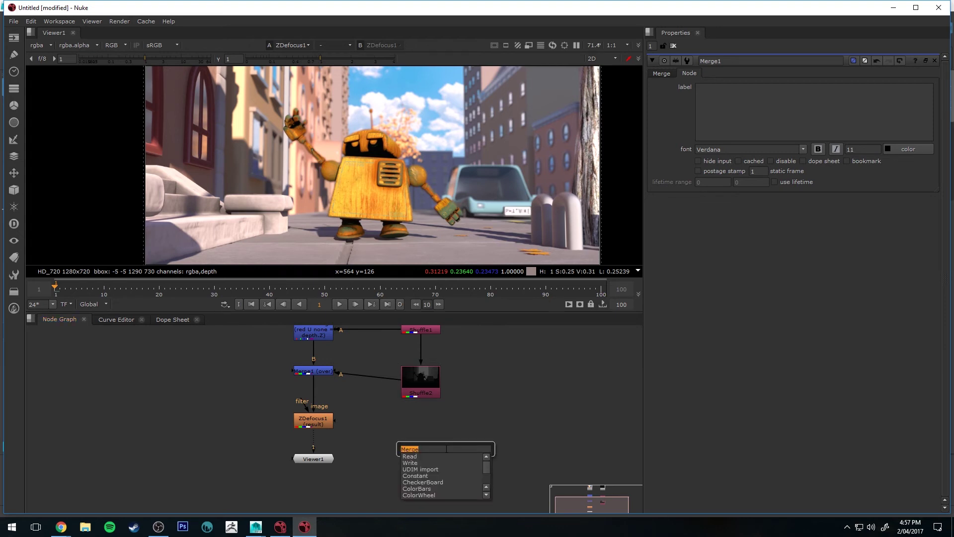
text(grade)
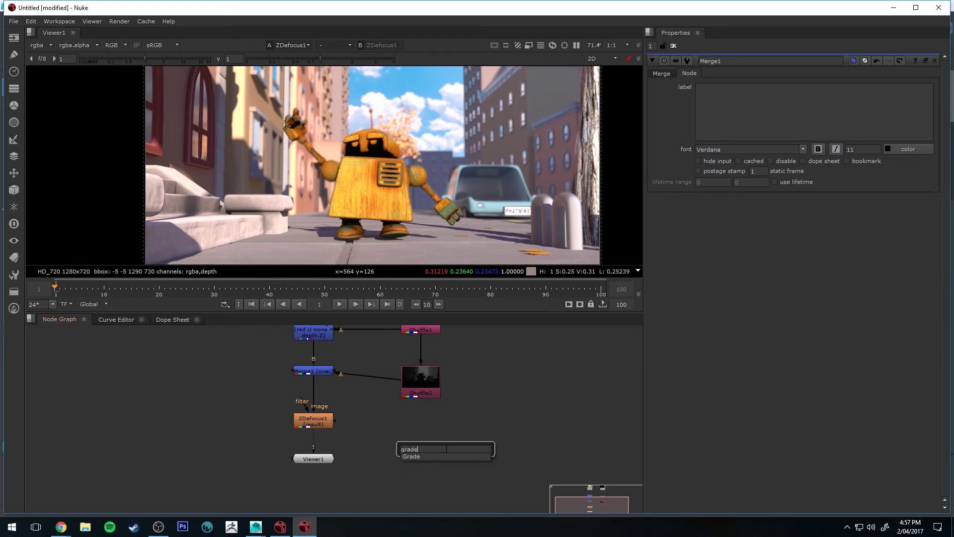
key(Return)
drag(494, 396, 380, 377)
Raise Grade1's gain to 4 and enable its postage stamp thumbnail
click(347, 373)
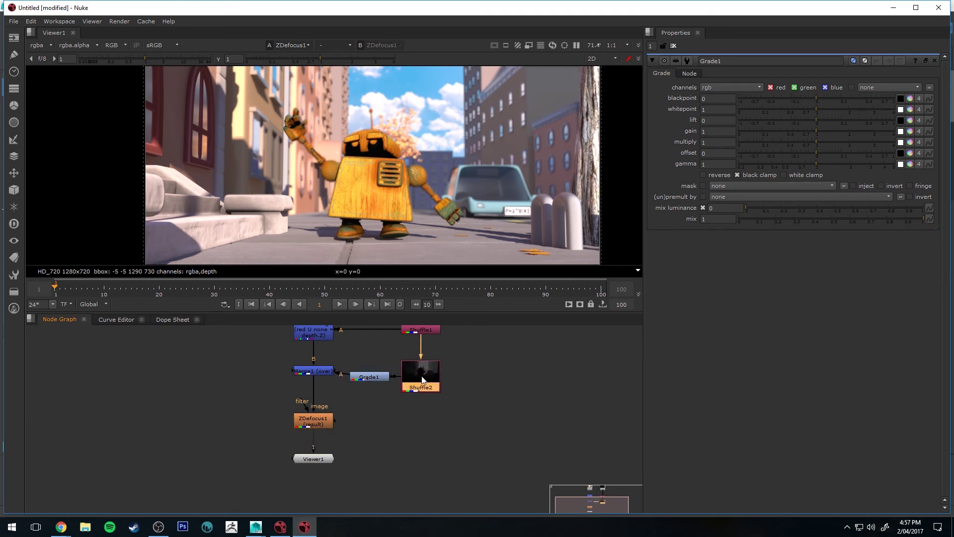
click(380, 382)
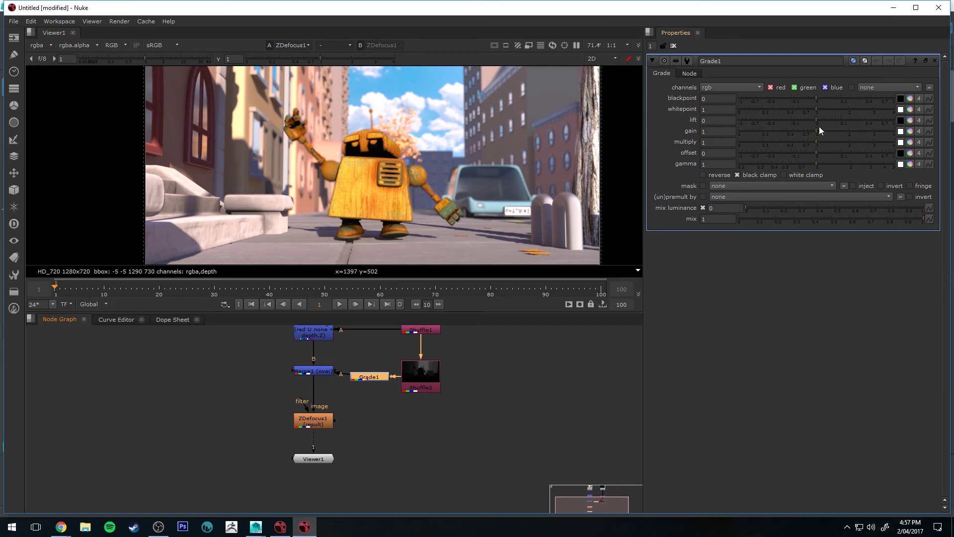
drag(818, 127, 911, 129)
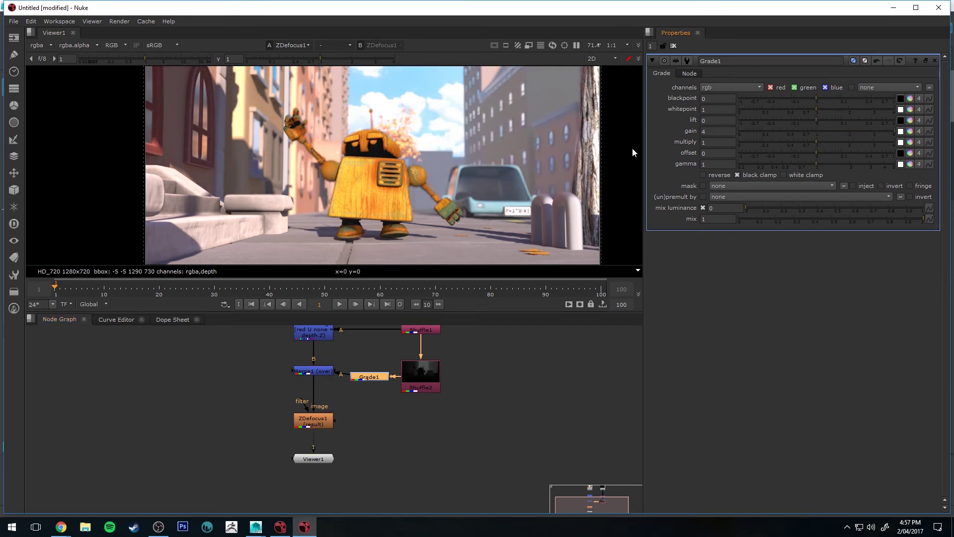
click(690, 73)
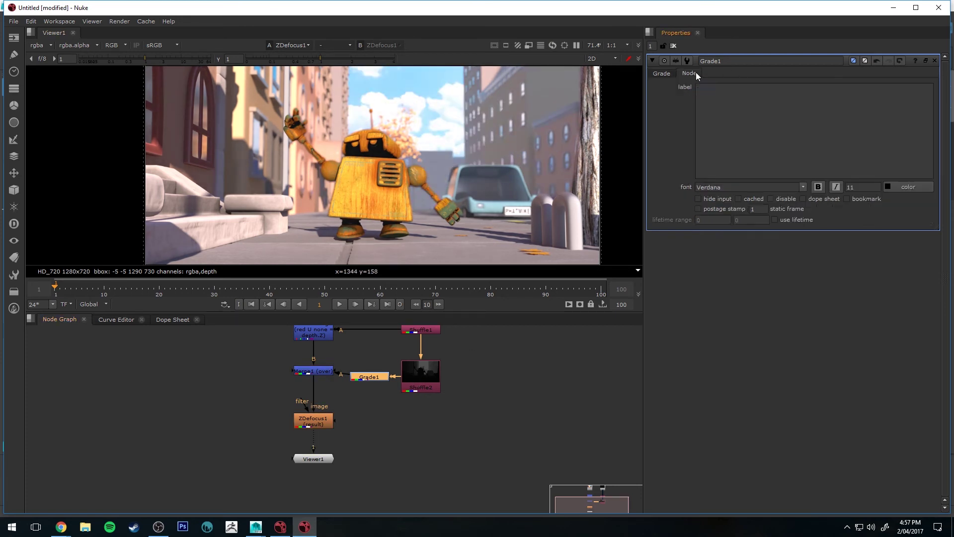
click(721, 209)
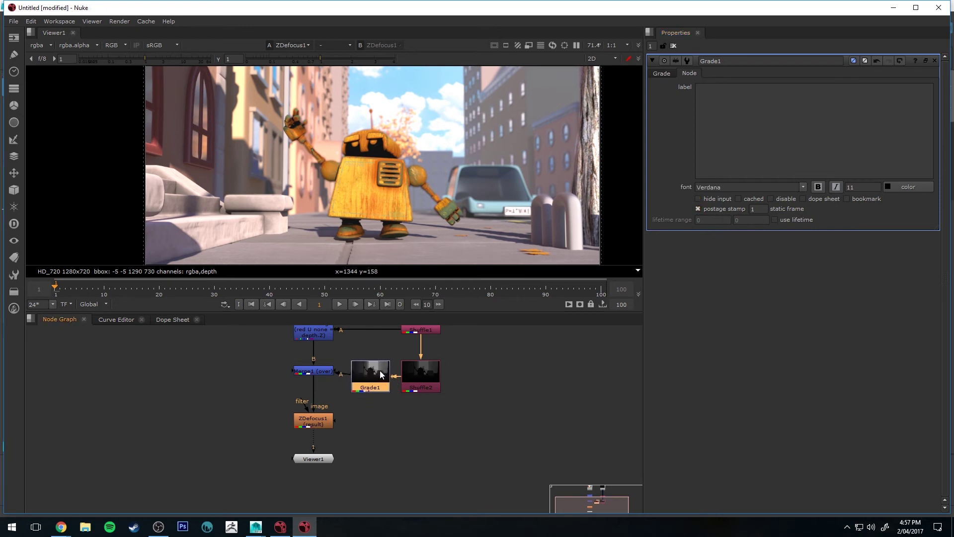
scroll(379, 384, up, 5)
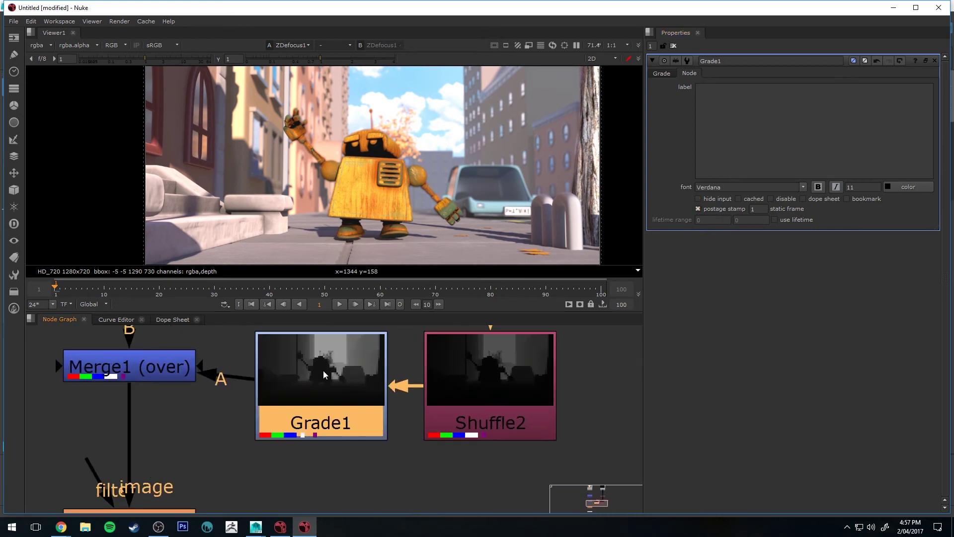
Set Grade1's gain to 10 to brighten the depth-driven haze
click(662, 74)
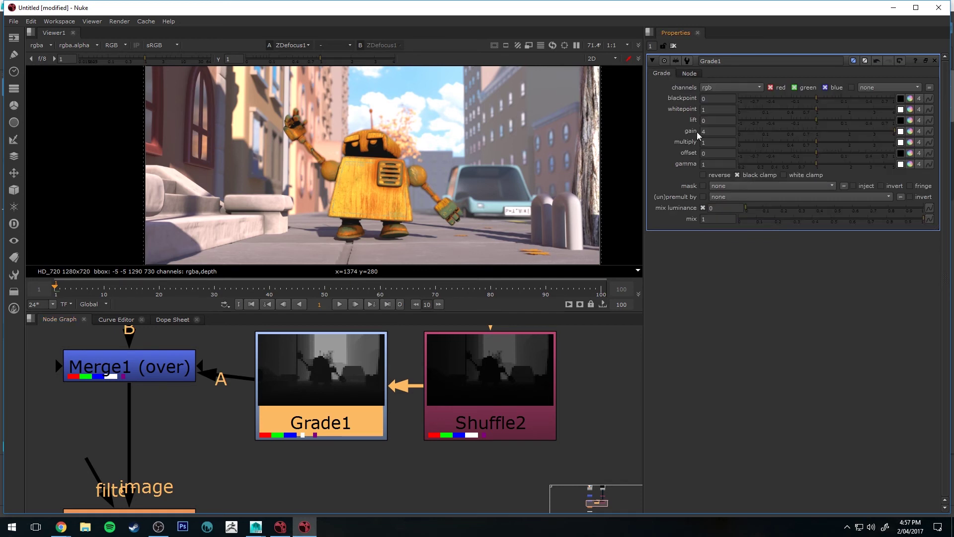
double_click(719, 130)
text(10)
key(Return)
scroll(242, 234, down, 3)
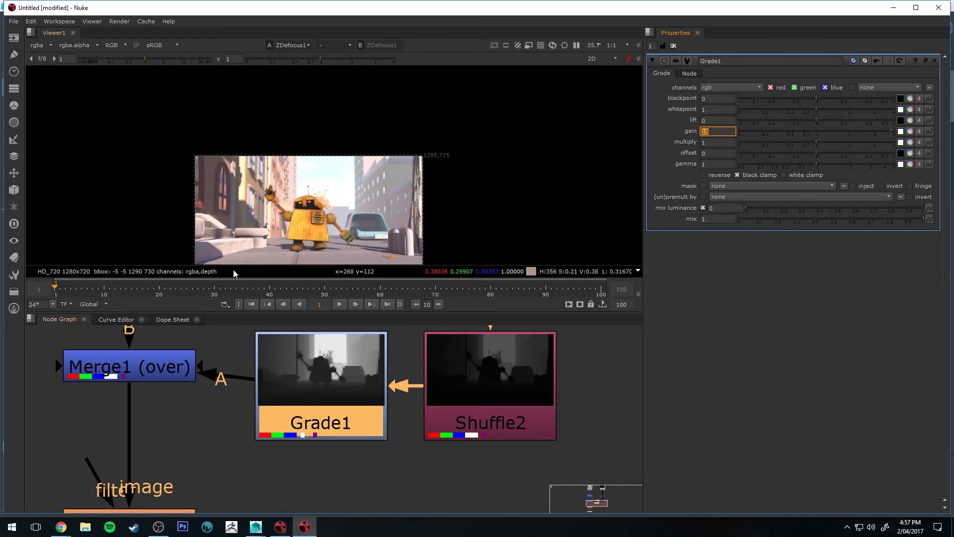
scroll(259, 256, up, 2)
Test Merge1's mix slider to judge the haze strength
double_click(152, 353)
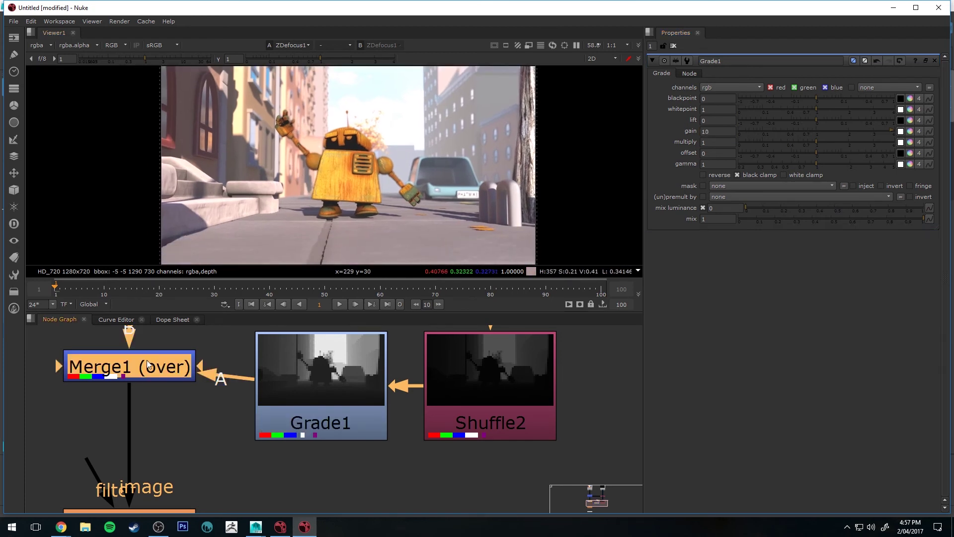
click(659, 74)
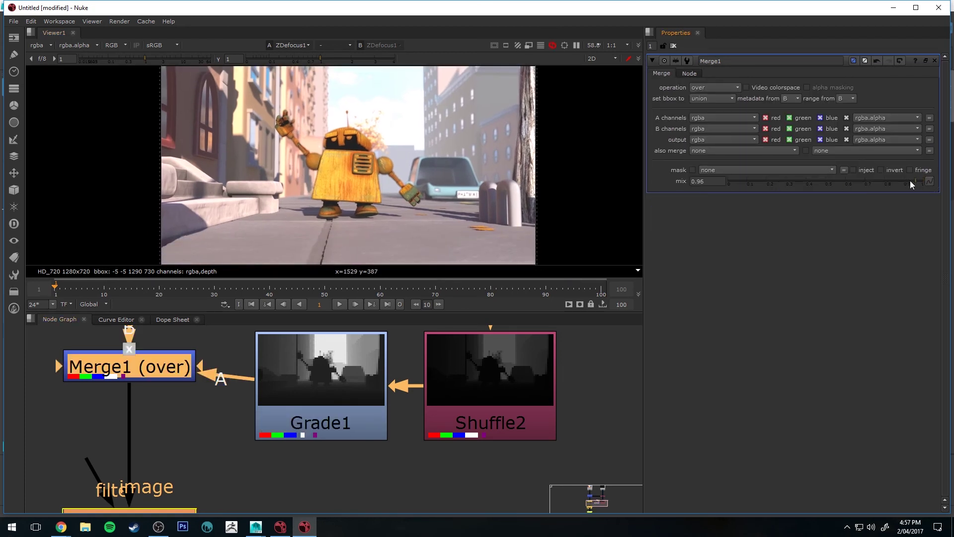
drag(907, 180, 947, 179)
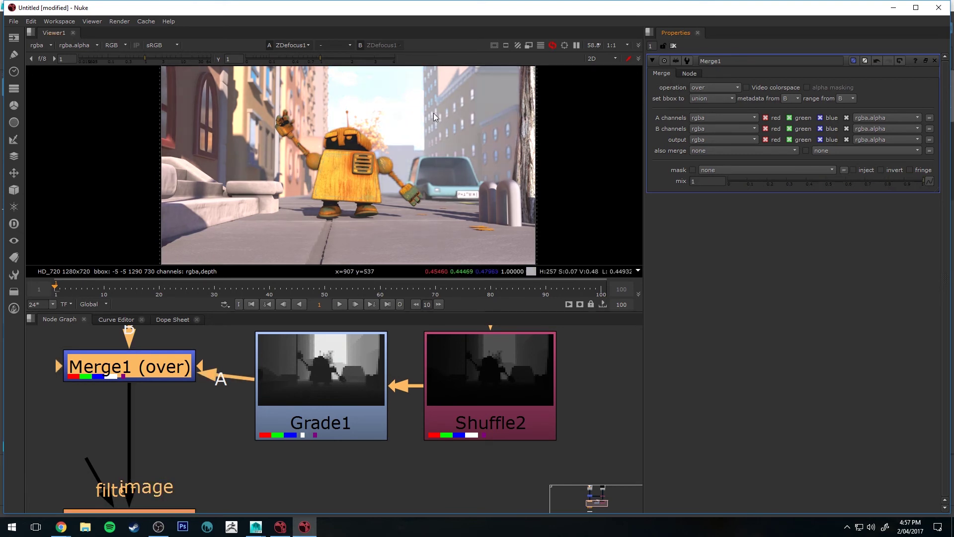
Try Grade1 gain values of 50 and then 100
double_click(346, 365)
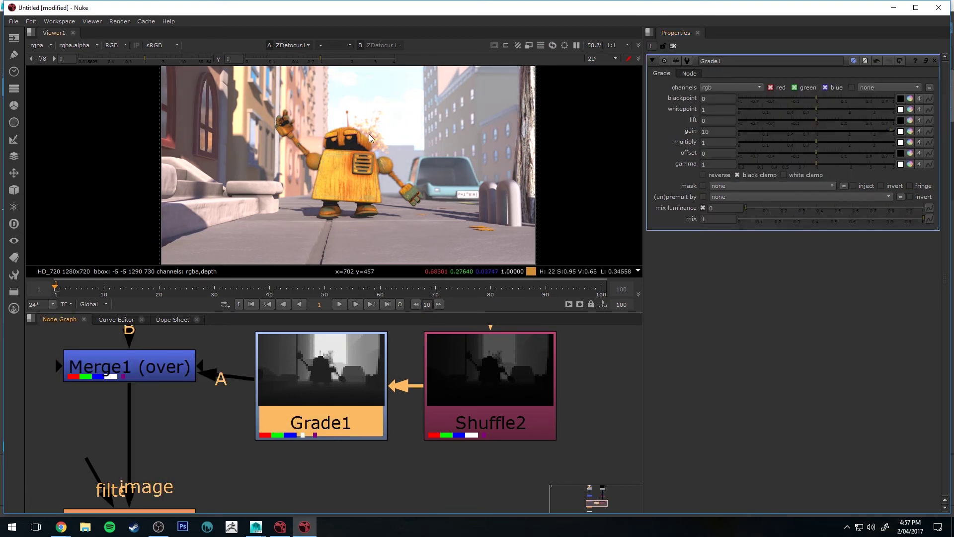
click(717, 131)
text(50)
key(Return)
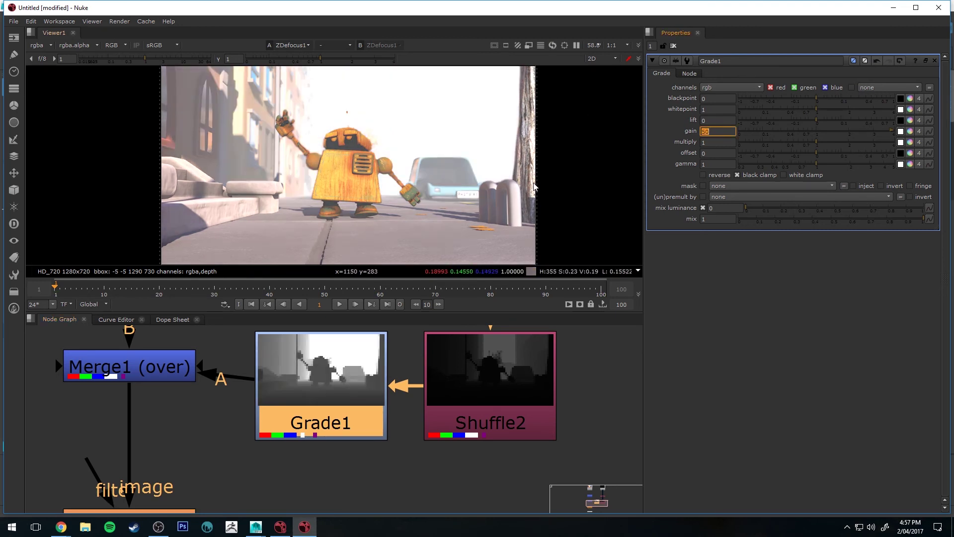
text(10)
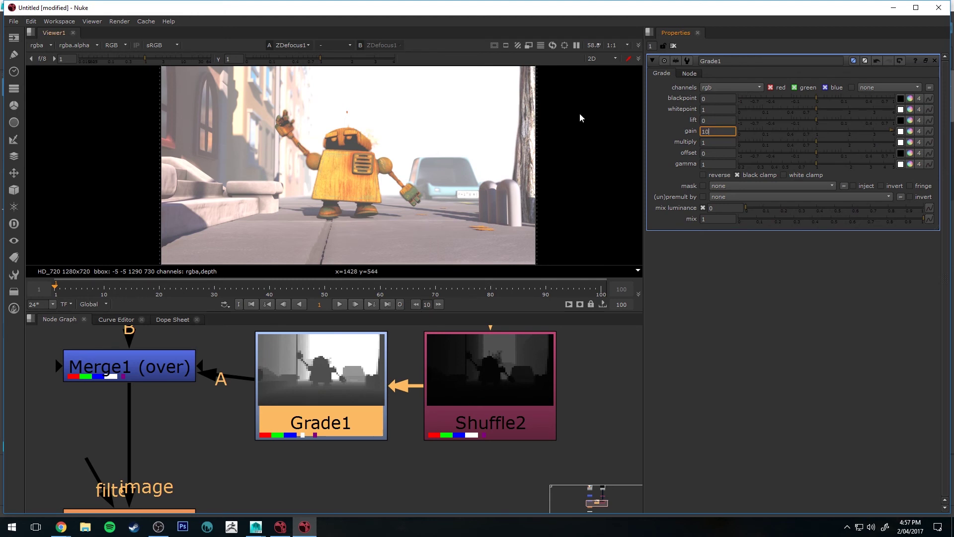
text(0)
key(Return)
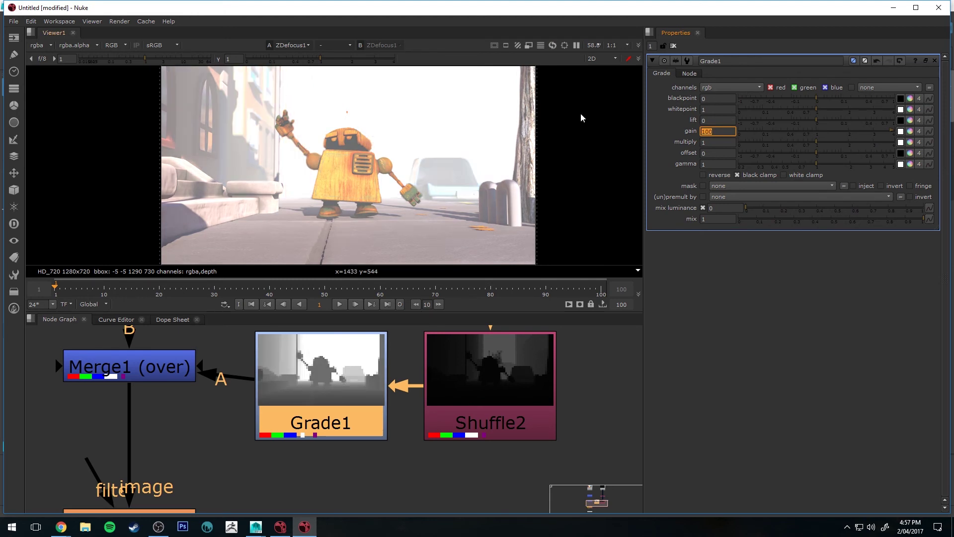
Lower Merge1's mix to about 0.555 and return Grade1's gain to 50
click(168, 367)
click(905, 180)
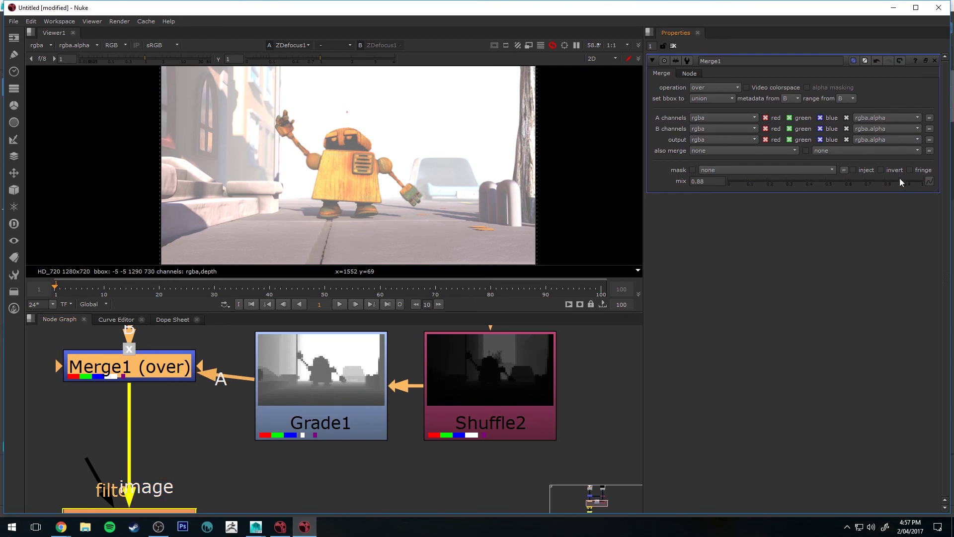
drag(900, 178, 837, 174)
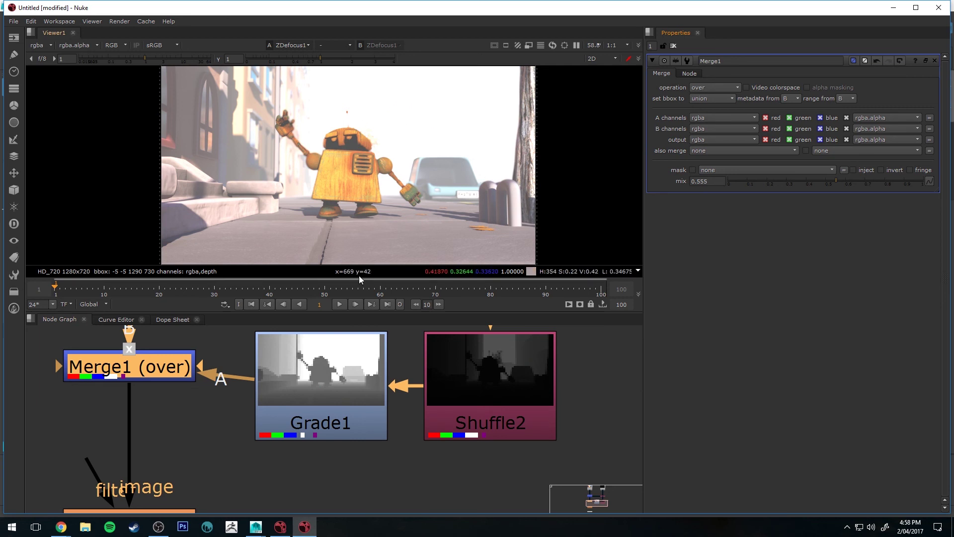
double_click(346, 385)
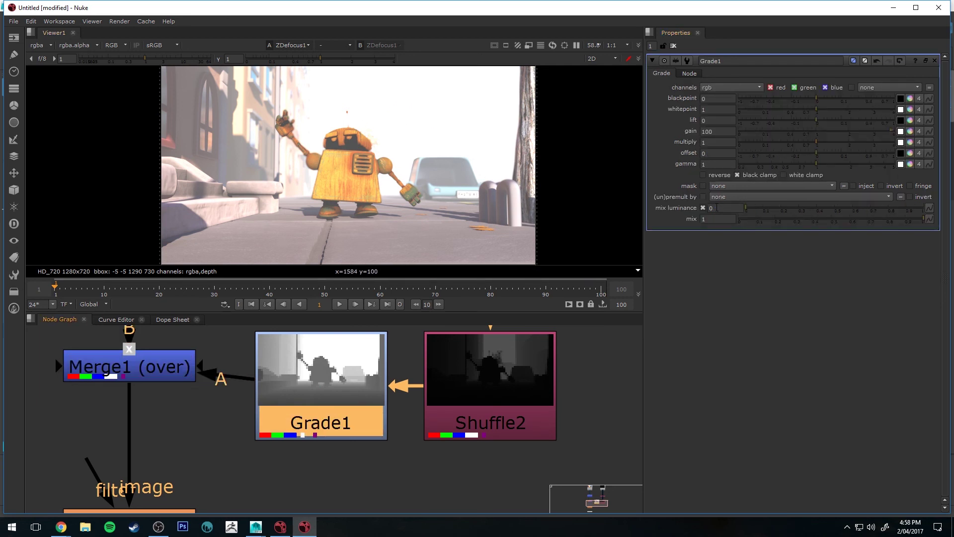
click(718, 131)
text(50)
key(Return)
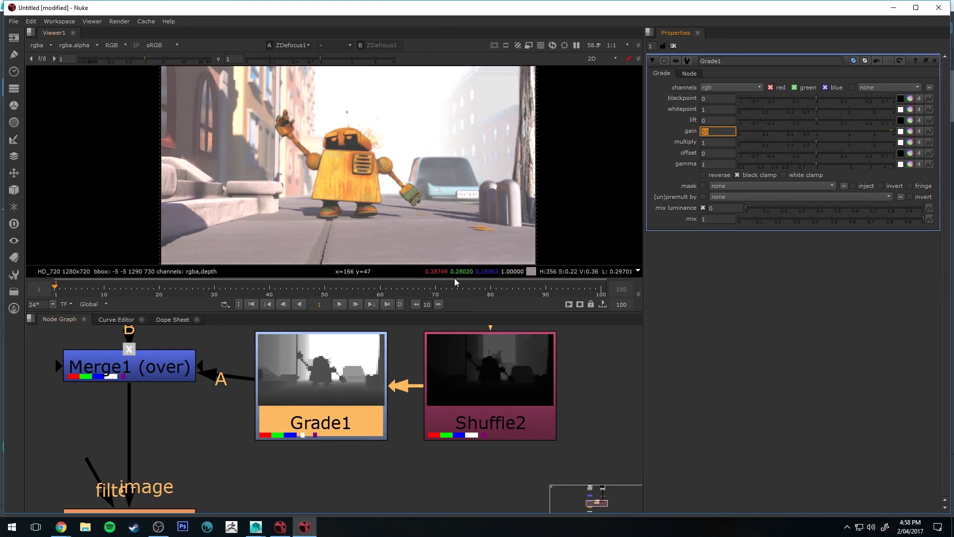
scroll(395, 147, down, 2)
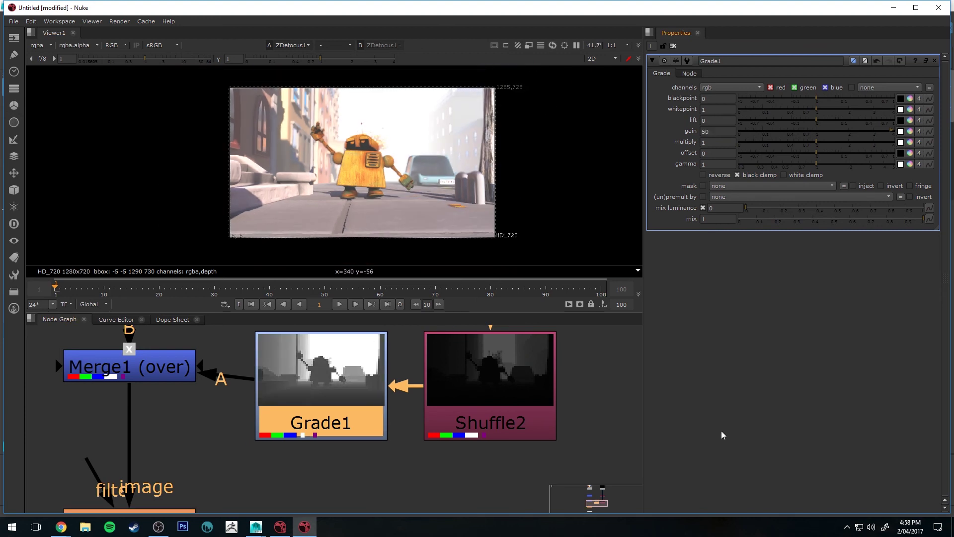
click(149, 370)
scroll(149, 370, down, 5)
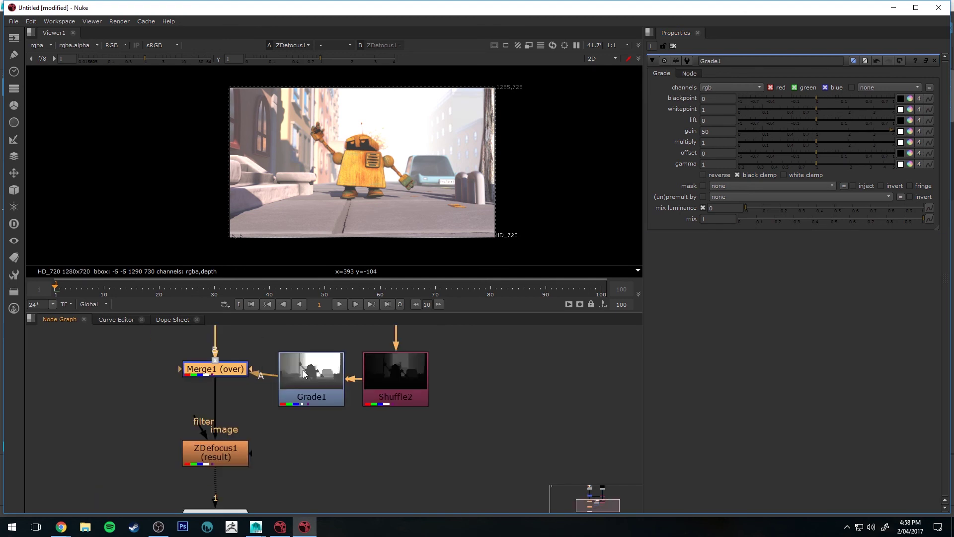
middle_drag(410, 344, 517, 399)
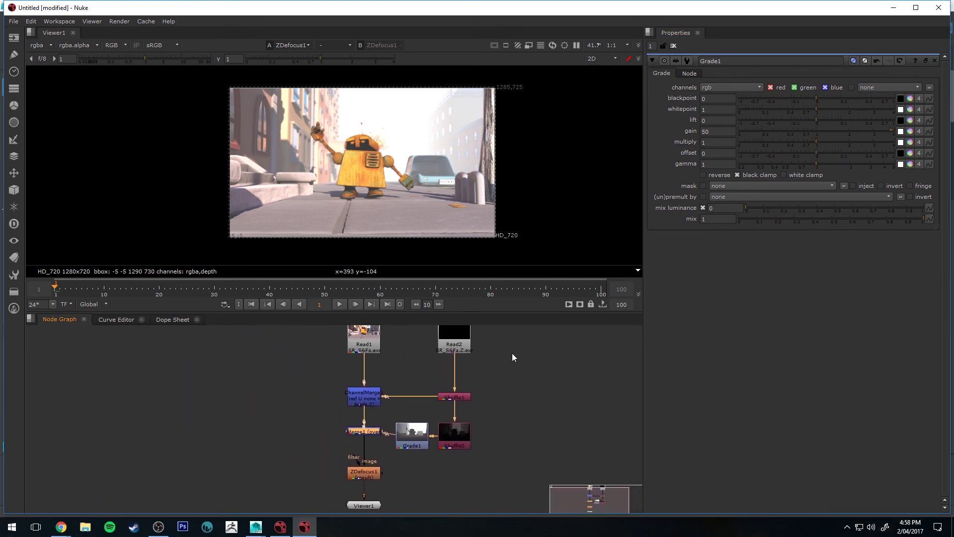
scroll(514, 372, down, 3)
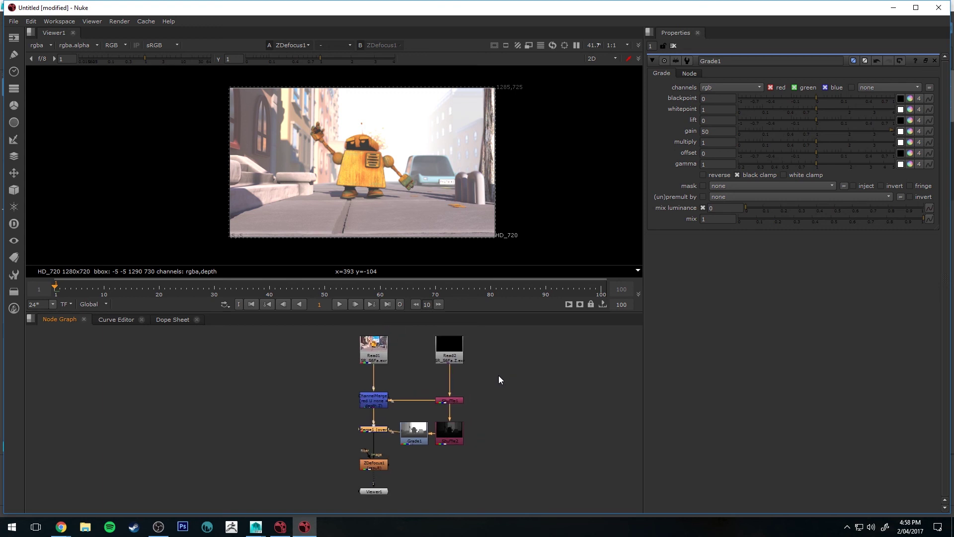
scroll(496, 377, up, 3)
middle_drag(506, 387, 511, 373)
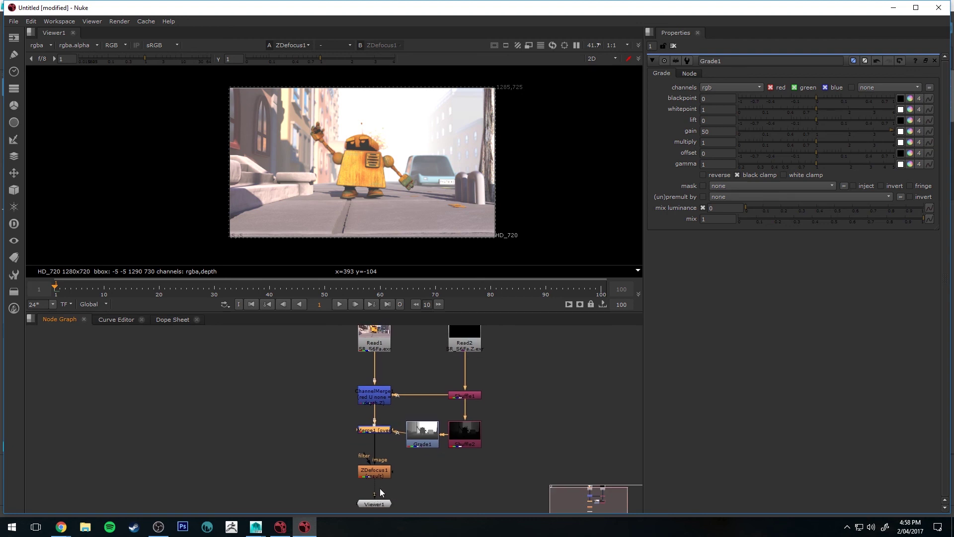